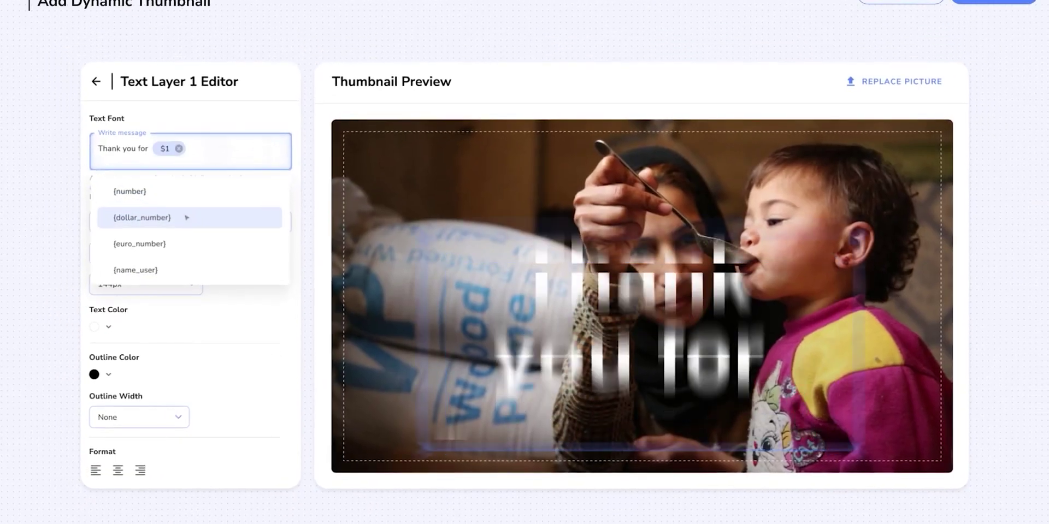
# - Insert the {dollar_number} variable after "Thank you for" in Text Layer 1's message and open the text size choices
pyautogui.click(183, 215)
pyautogui.click(146, 283)
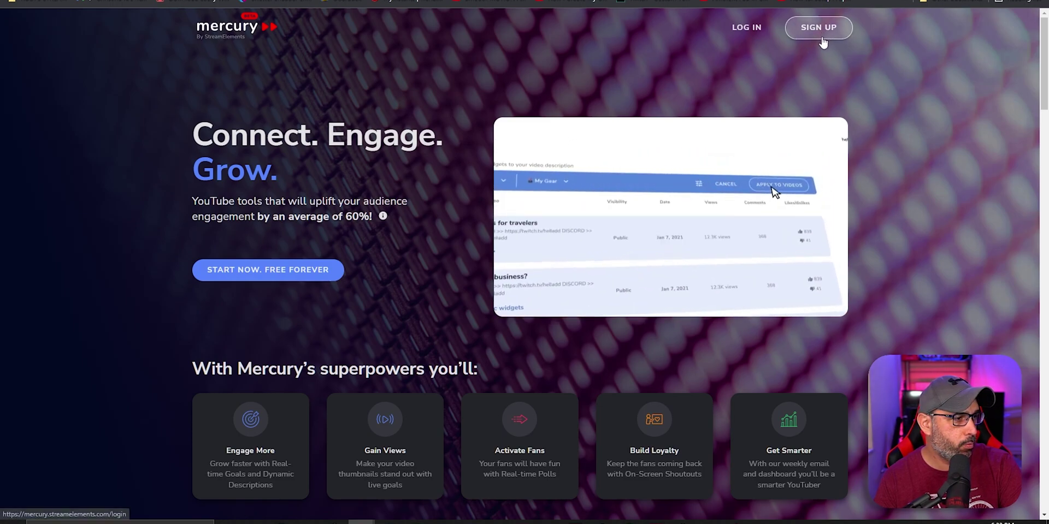
# - Open the Mercury sign-up with Google and switch to the browser window with the signed-in Mercury dashboard
pyautogui.click(827, 34)
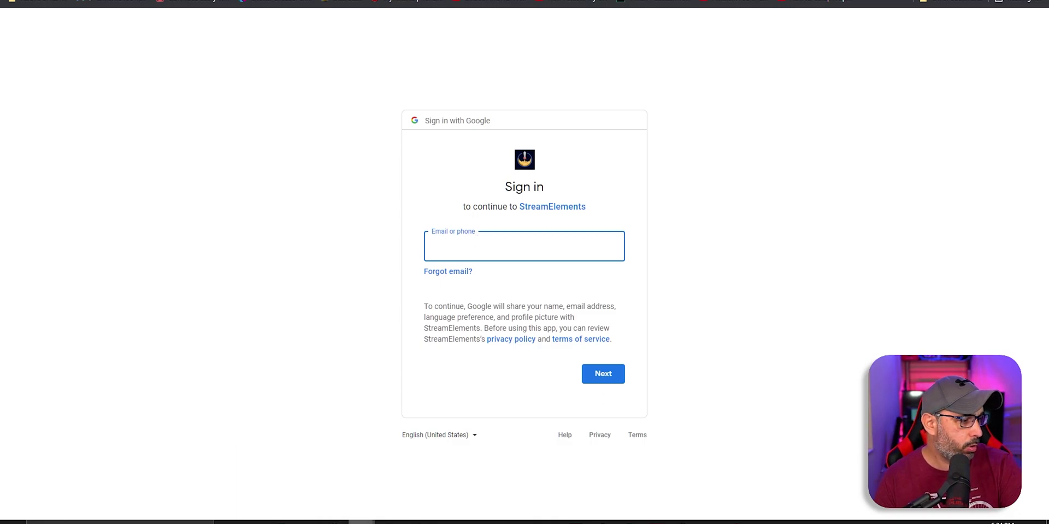
pyautogui.moveTo(361, 522)
pyautogui.click(301, 481)
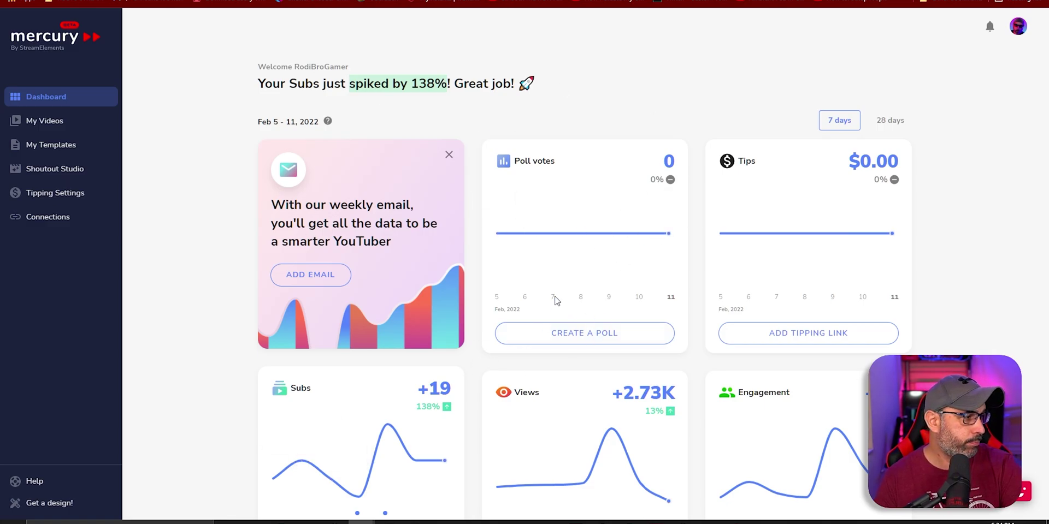
# - Examine the dashboard's channel statistics cards, from poll votes and tips down to watch time and members
pyautogui.scroll(-1, 555, 300)
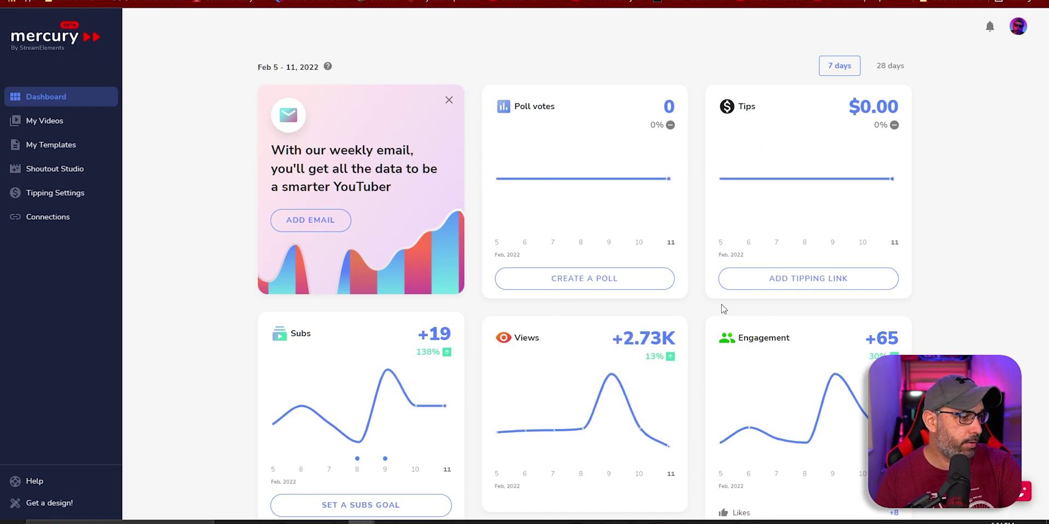
pyautogui.scroll(1, 459, 355)
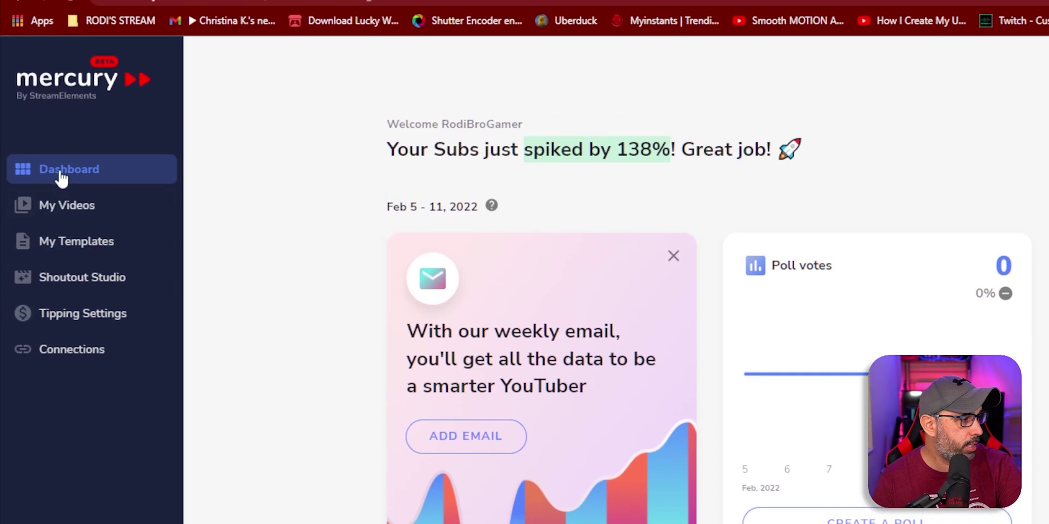
pyautogui.scroll(-5, 283, 298)
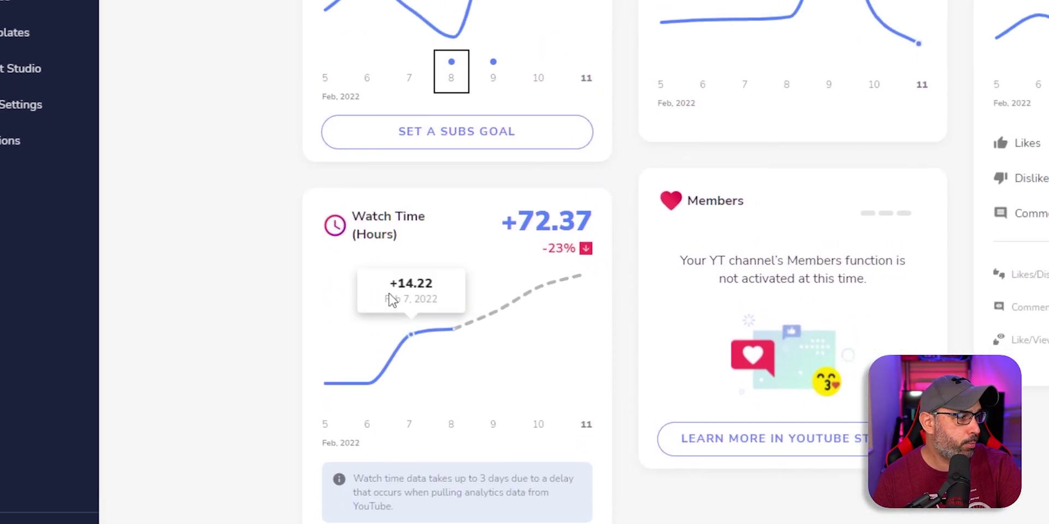
pyautogui.scroll(6, 252, 257)
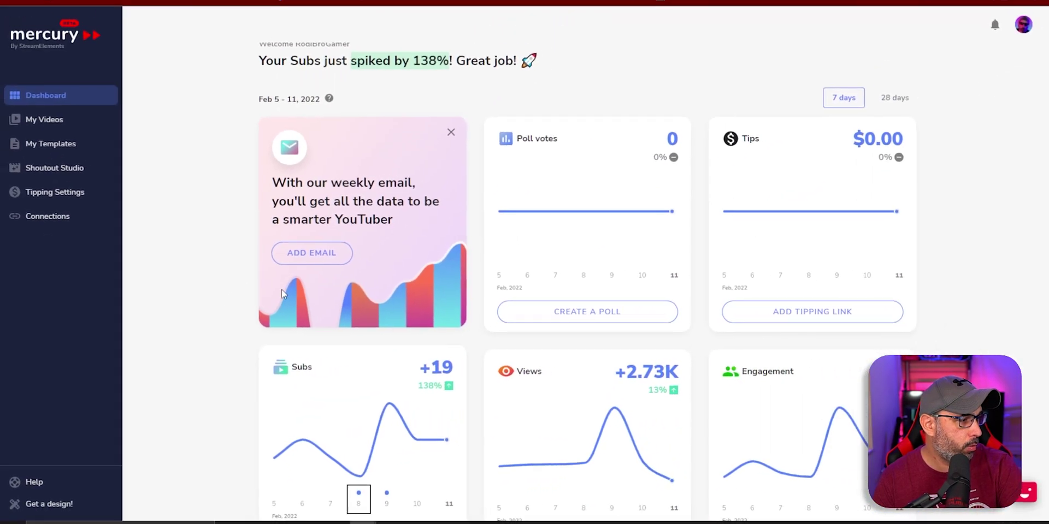
pyautogui.scroll(1, 180, 262)
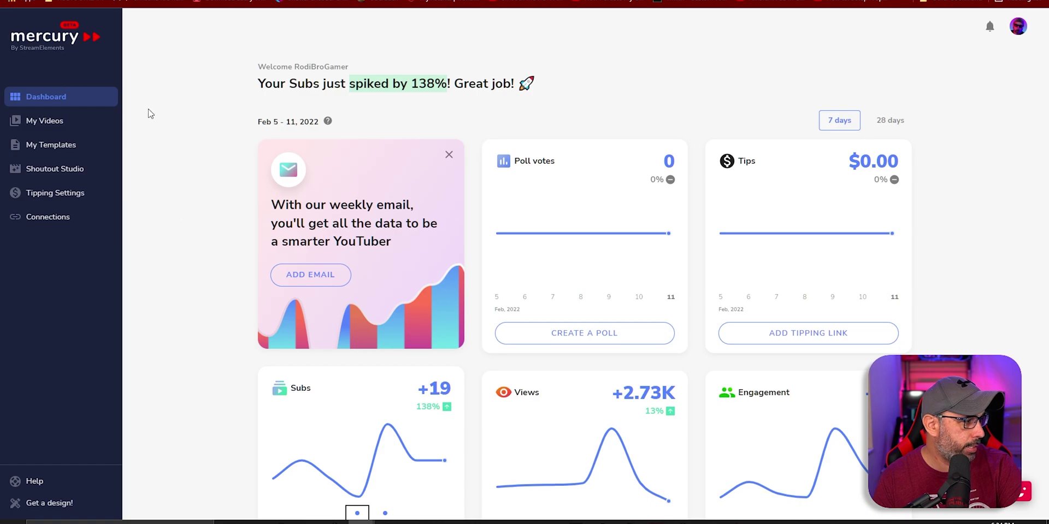
# - Open My Videos and look through the list of imported channel videos
pyautogui.click(56, 127)
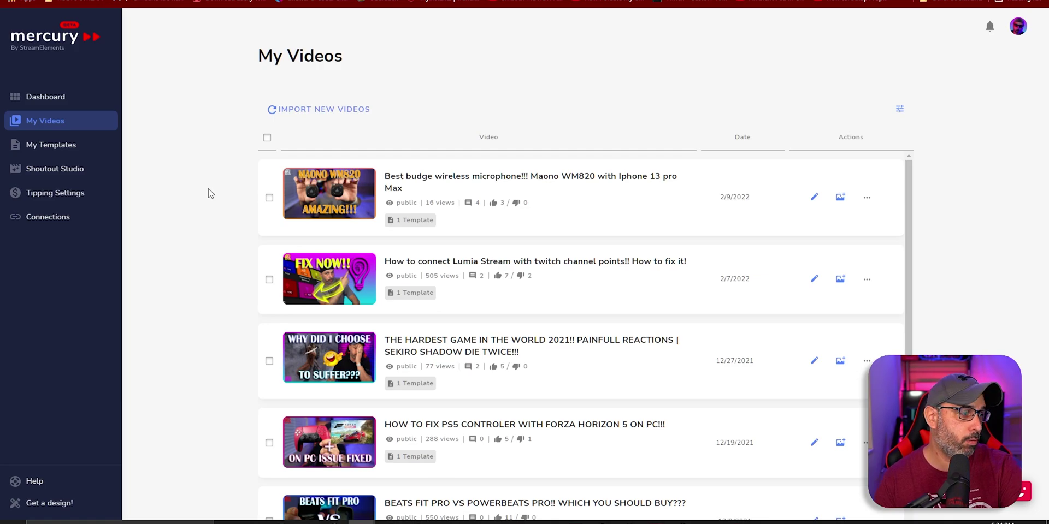
pyautogui.scroll(-2, 225, 256)
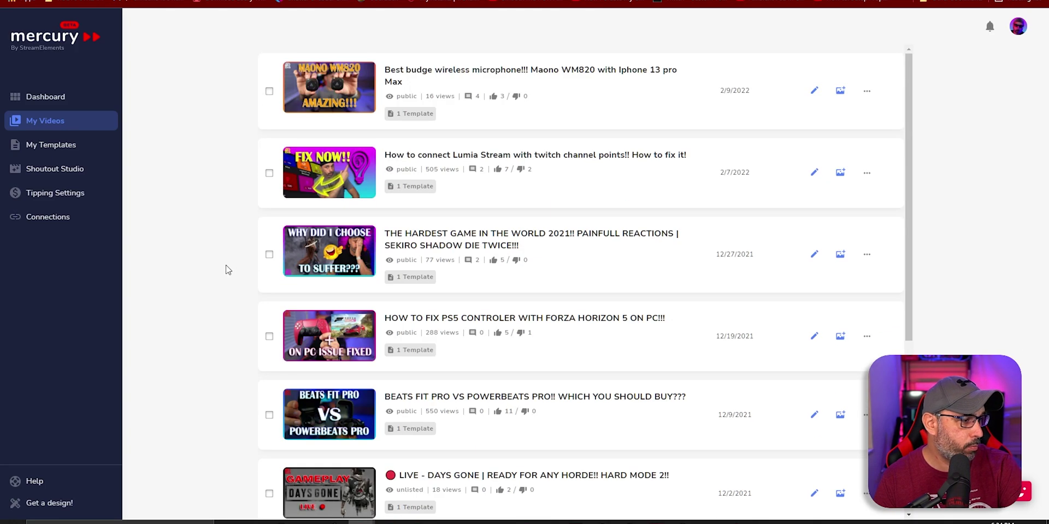
pyautogui.scroll(2, 227, 270)
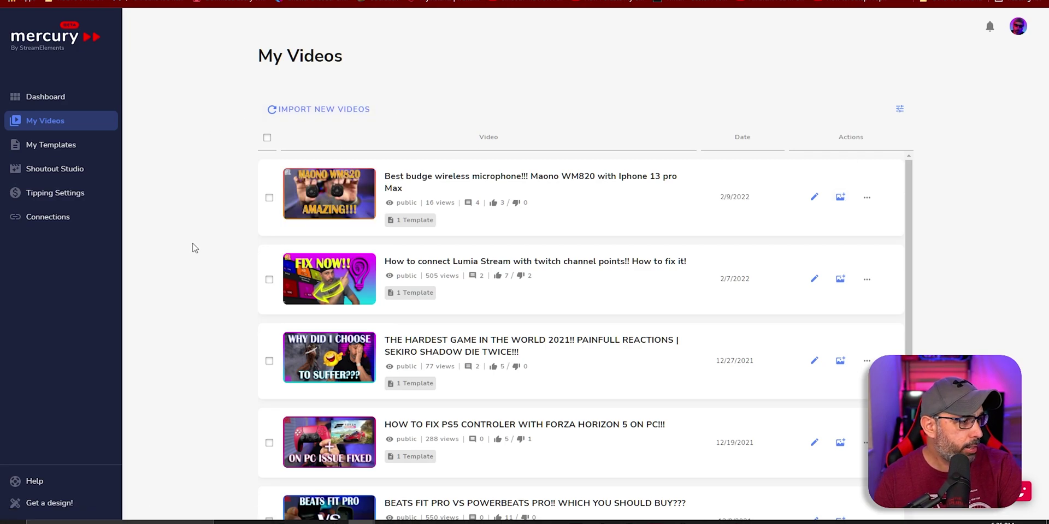
# - Create a new template in My Templates and insert the Subscribers goal widget into its editor
pyautogui.click(51, 149)
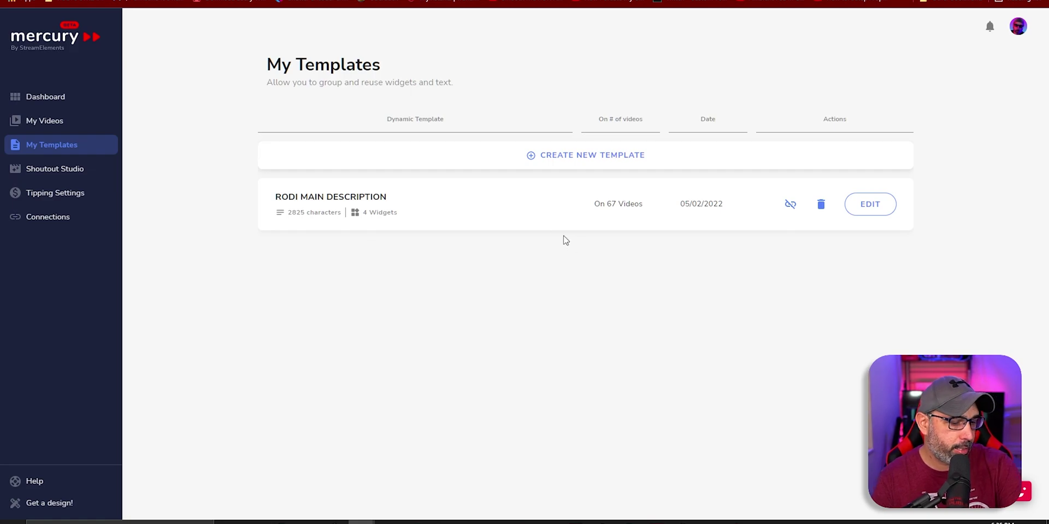
pyautogui.click(585, 164)
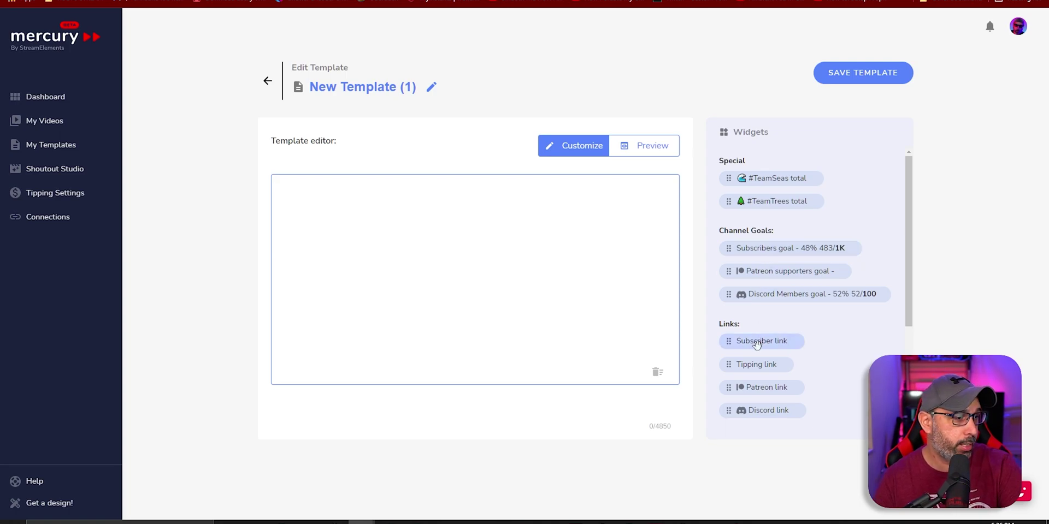
pyautogui.scroll(-1, 805, 270)
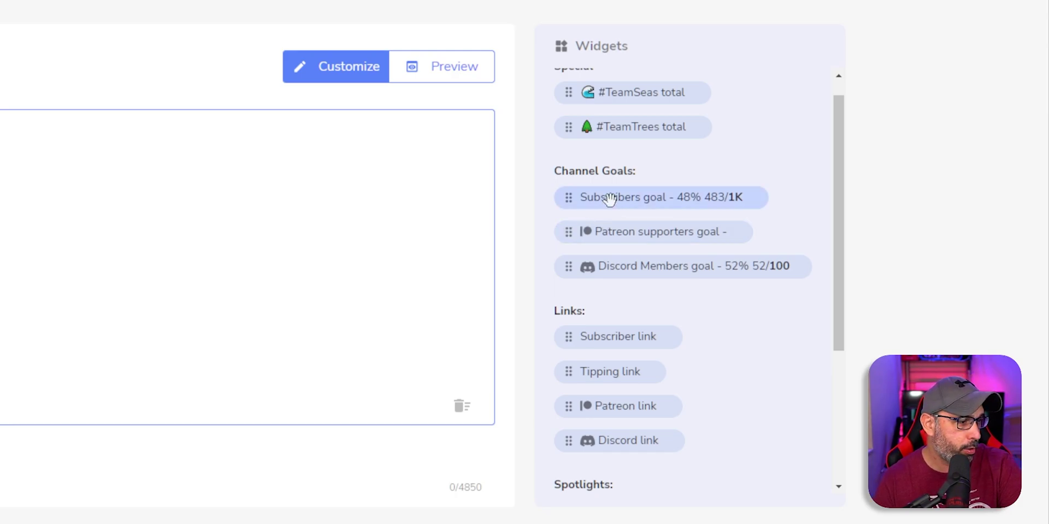
pyautogui.moveTo(606, 199); pyautogui.dragTo(164, 211)
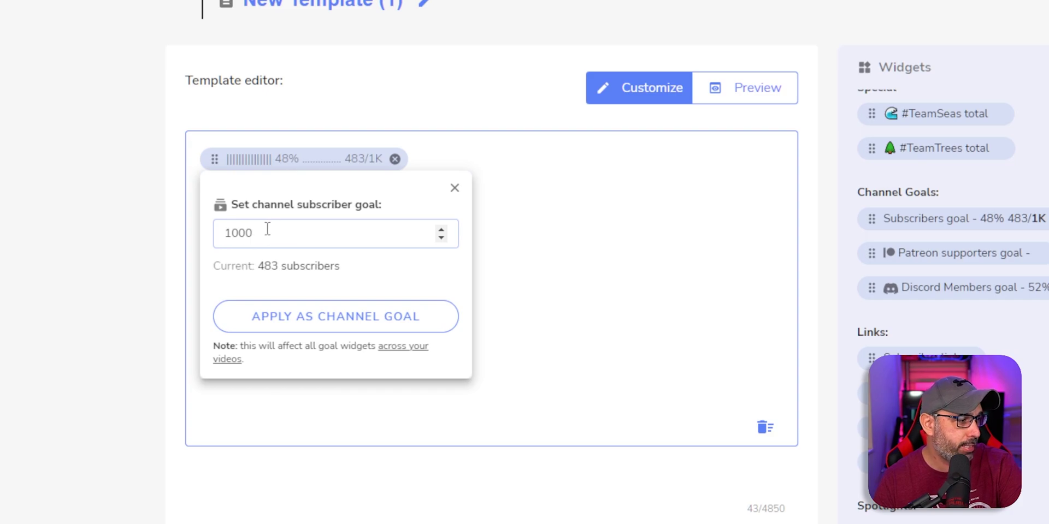
pyautogui.click(274, 328)
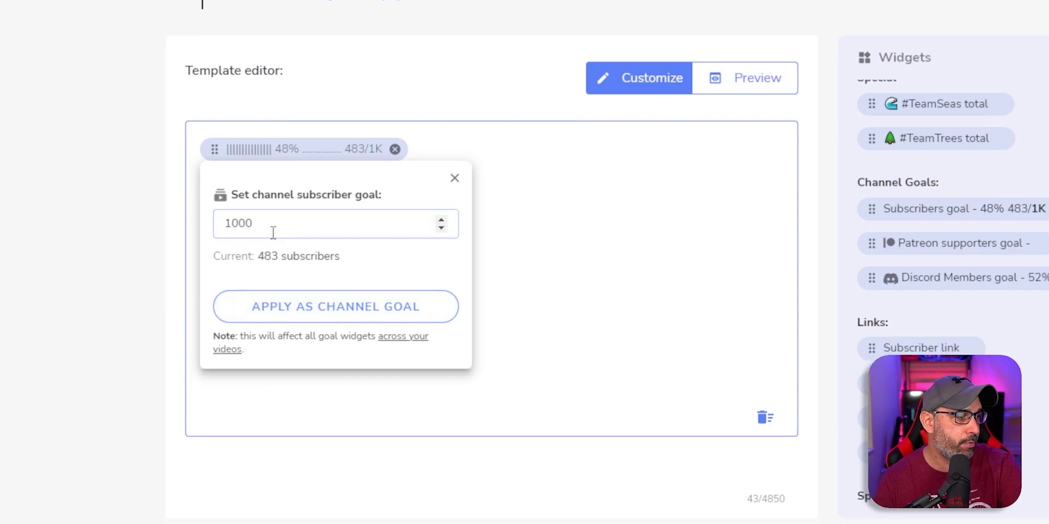
pyautogui.scroll(-1, 387, 306)
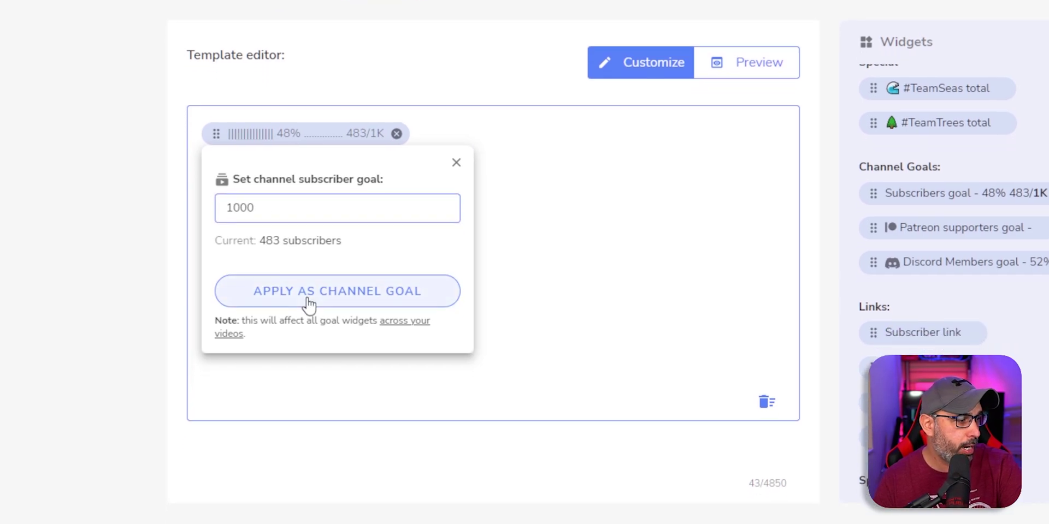
pyautogui.scroll(1, 349, 164)
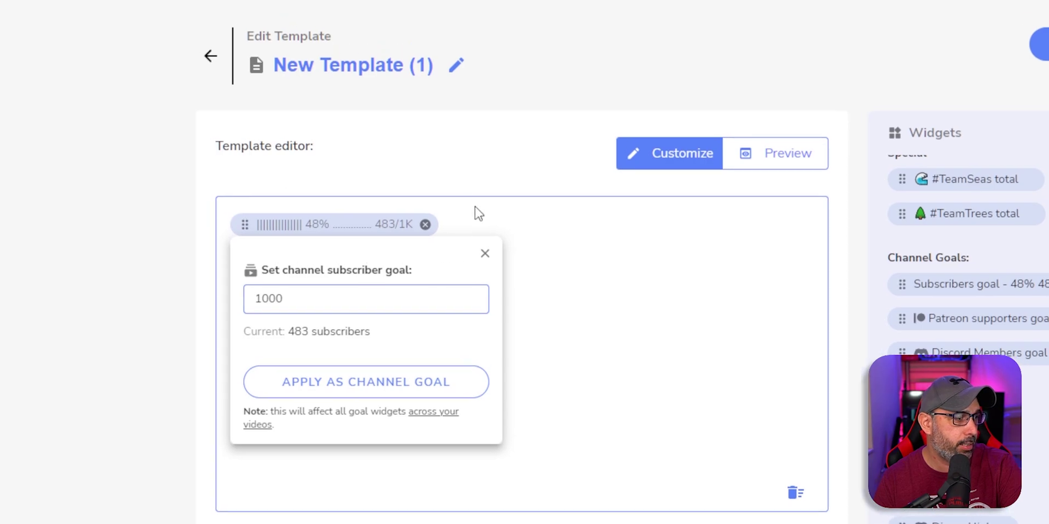
# - Add the Patreon supporters goal and Discord Members goal widgets at the start of the template, dismissing their settings
pyautogui.moveTo(911, 338); pyautogui.dragTo(347, 308)
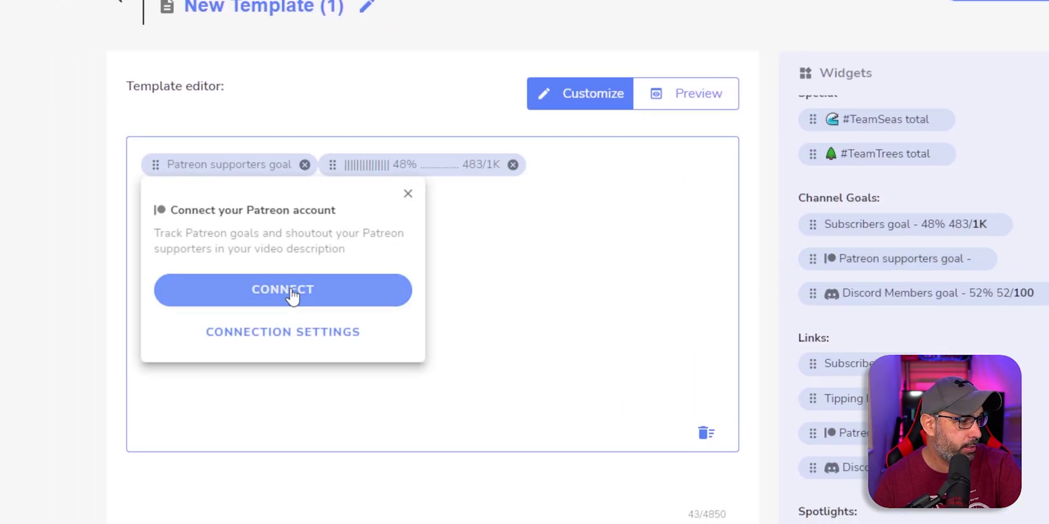
pyautogui.click(408, 176)
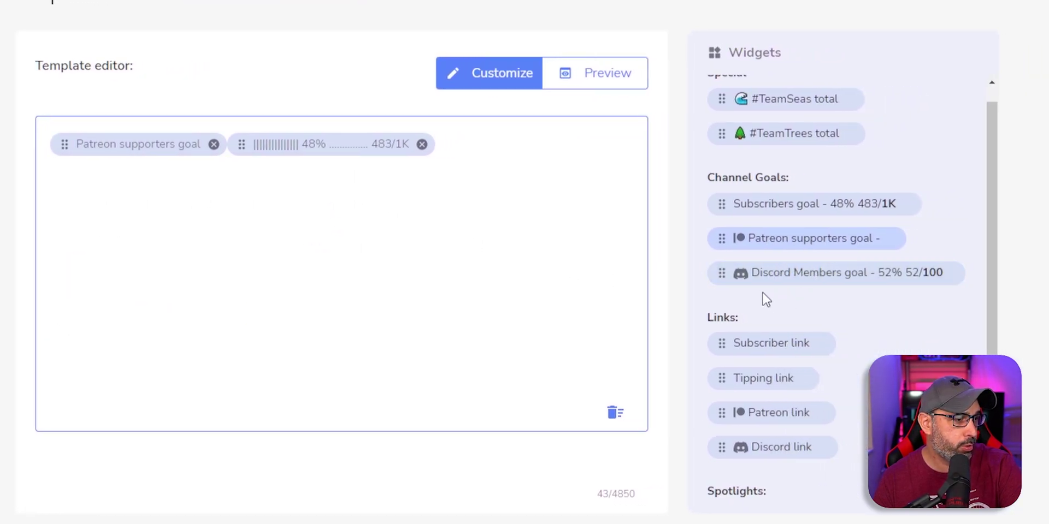
pyautogui.moveTo(798, 271); pyautogui.dragTo(213, 207)
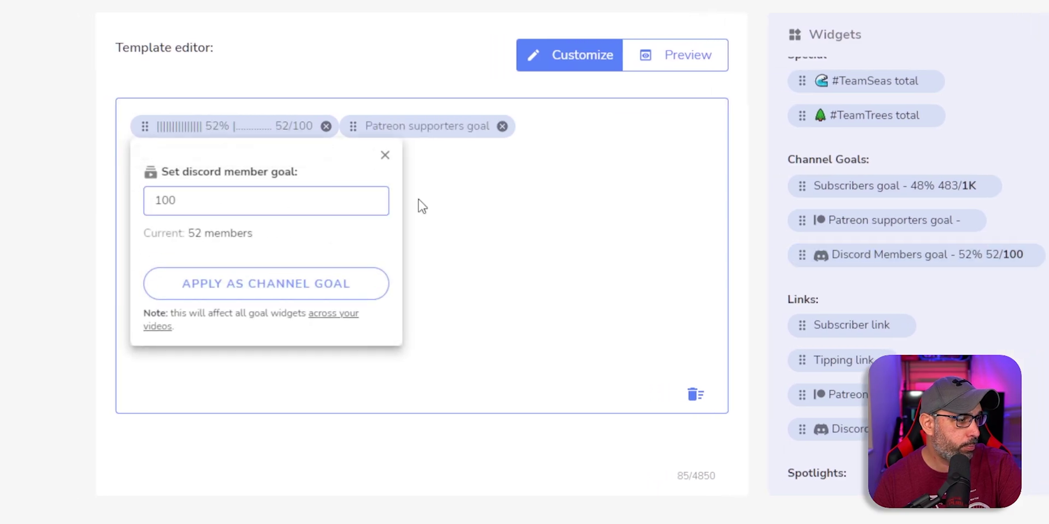
pyautogui.click(384, 192)
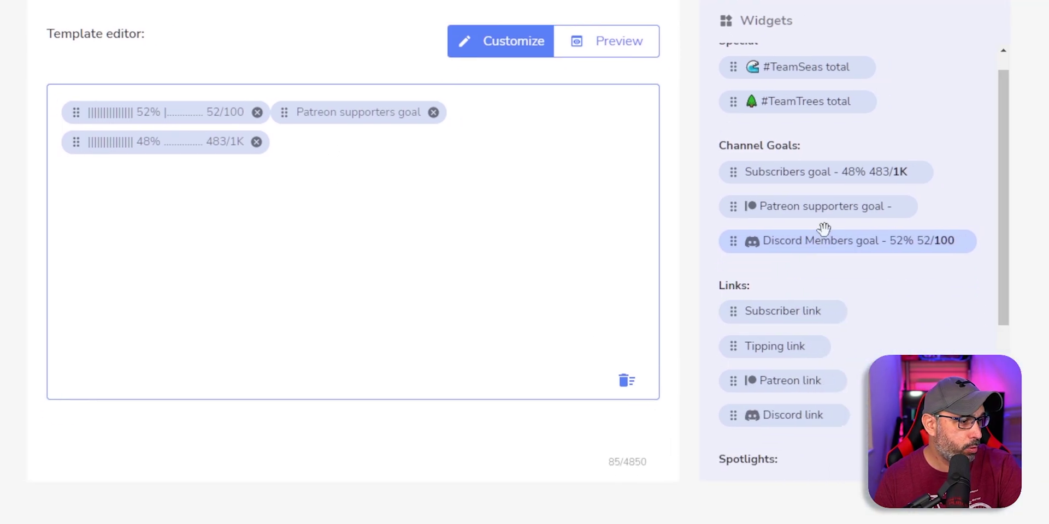
# - Insert the Engagement poll widget at the start of the template, dismiss its settings, and leave the template without saving
pyautogui.scroll(-2, 896, 429)
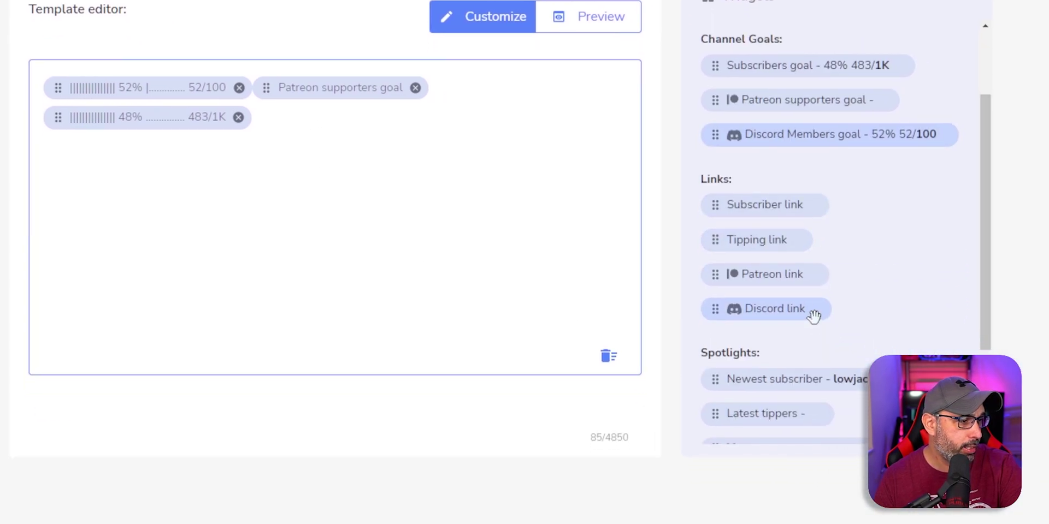
pyautogui.scroll(-2, 817, 246)
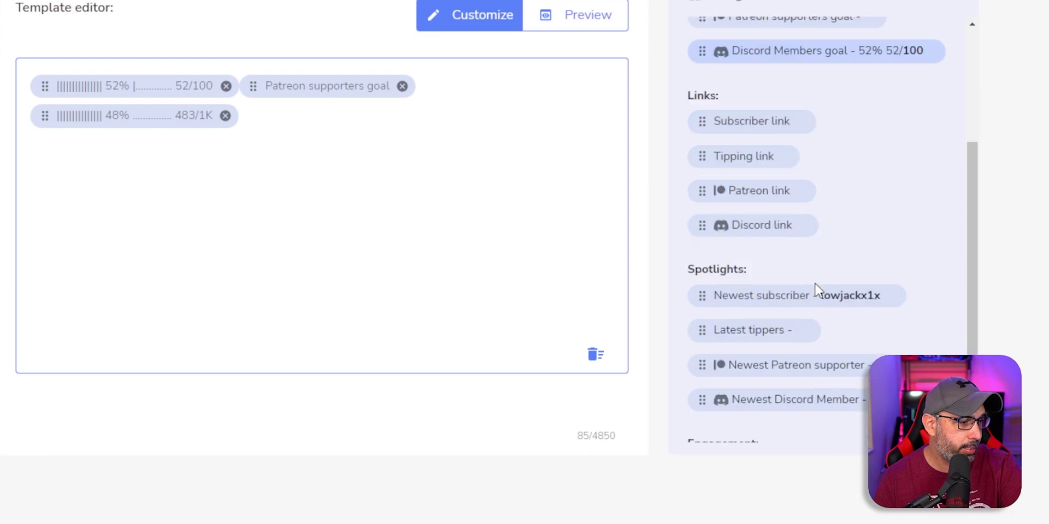
pyautogui.scroll(-1, 767, 266)
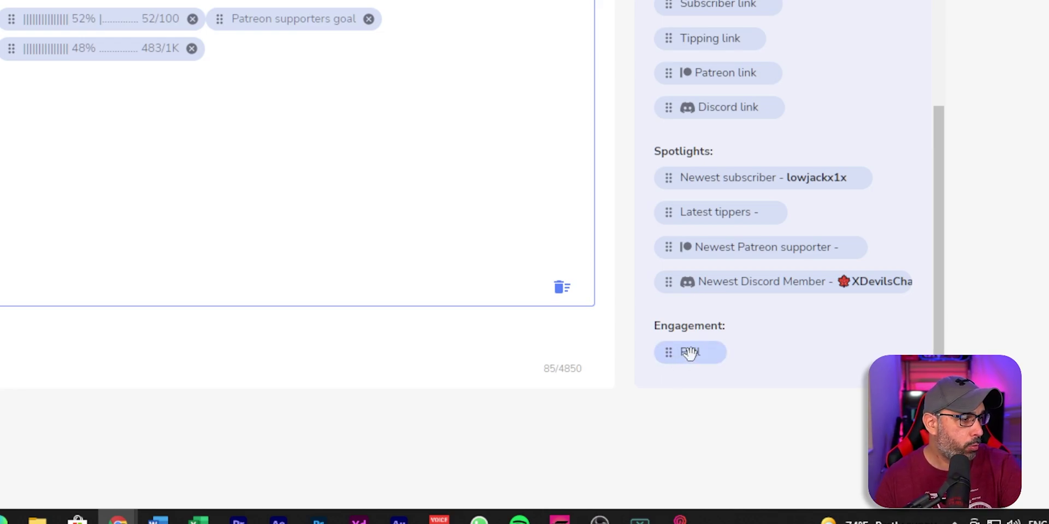
pyautogui.moveTo(690, 353); pyautogui.dragTo(91, 129)
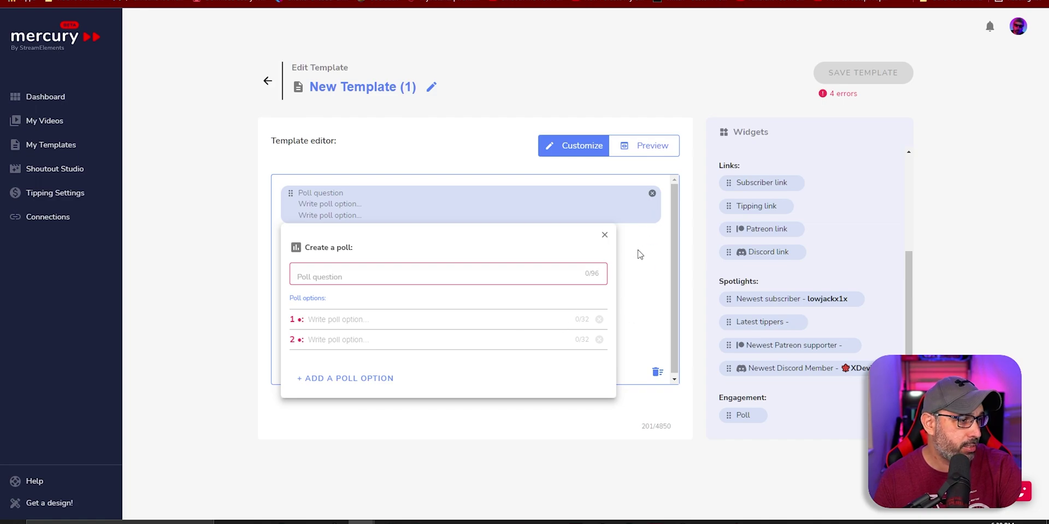
pyautogui.click(604, 235)
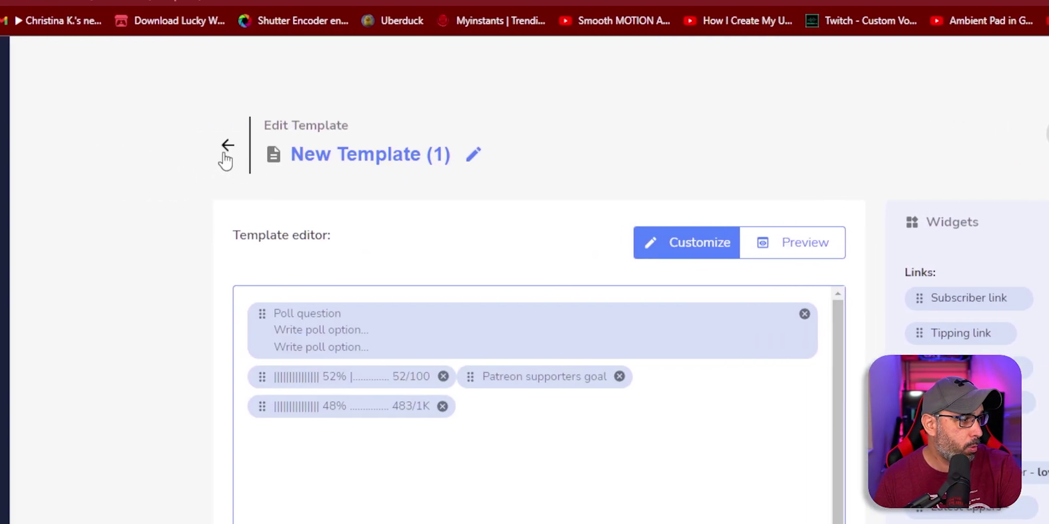
pyautogui.click(225, 152)
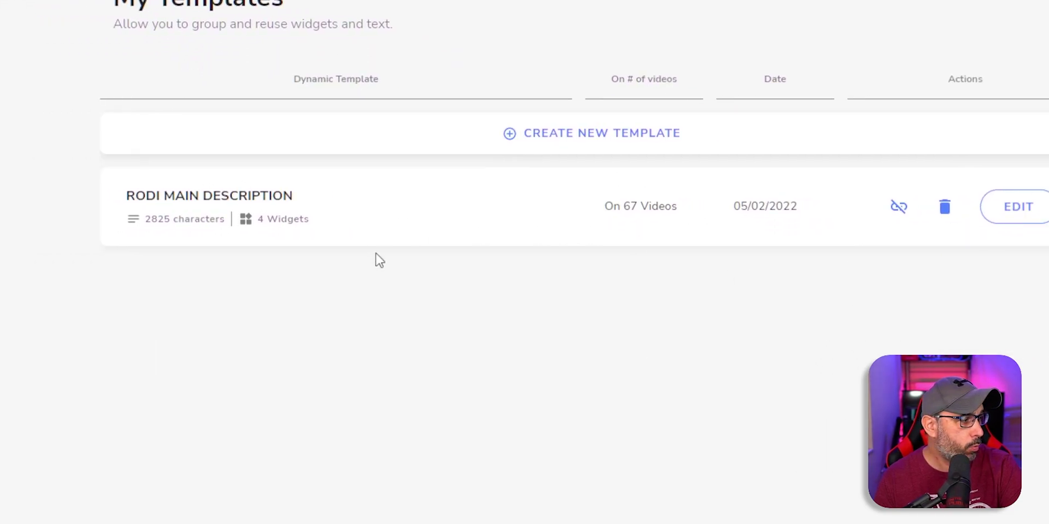
# - Select all videos in My Videos and check the templates available to apply, closing the list without choosing one
pyautogui.click(81, 194)
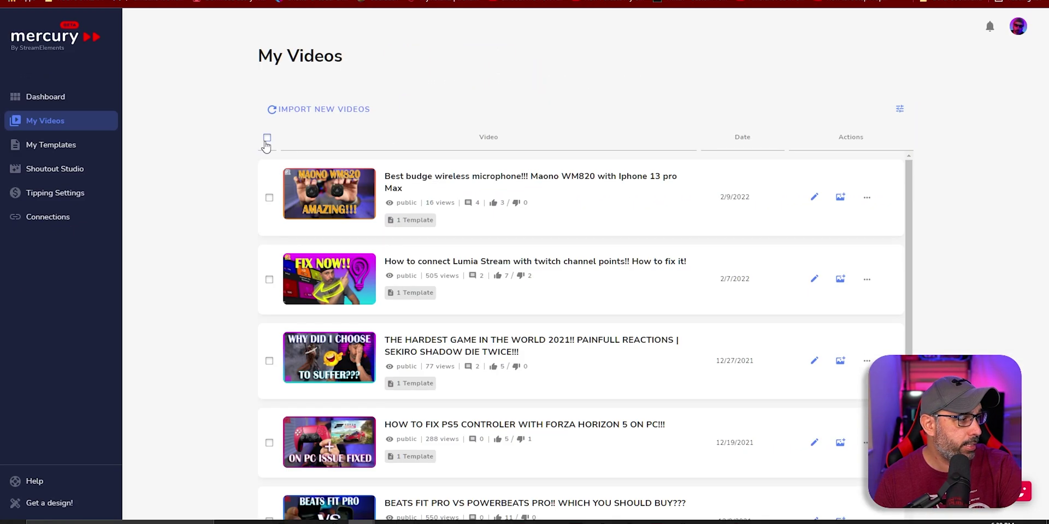
pyautogui.click(267, 138)
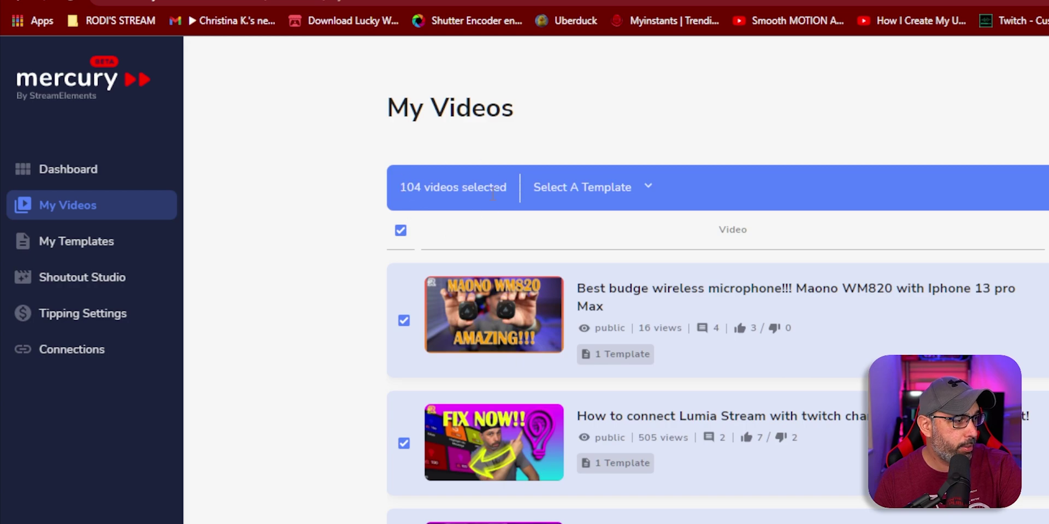
pyautogui.click(624, 197)
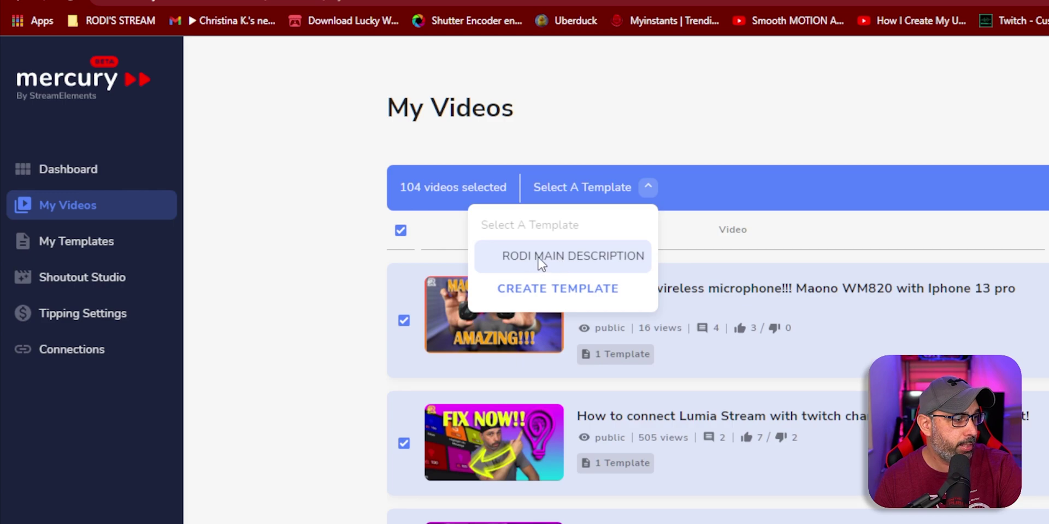
pyautogui.click(904, 198)
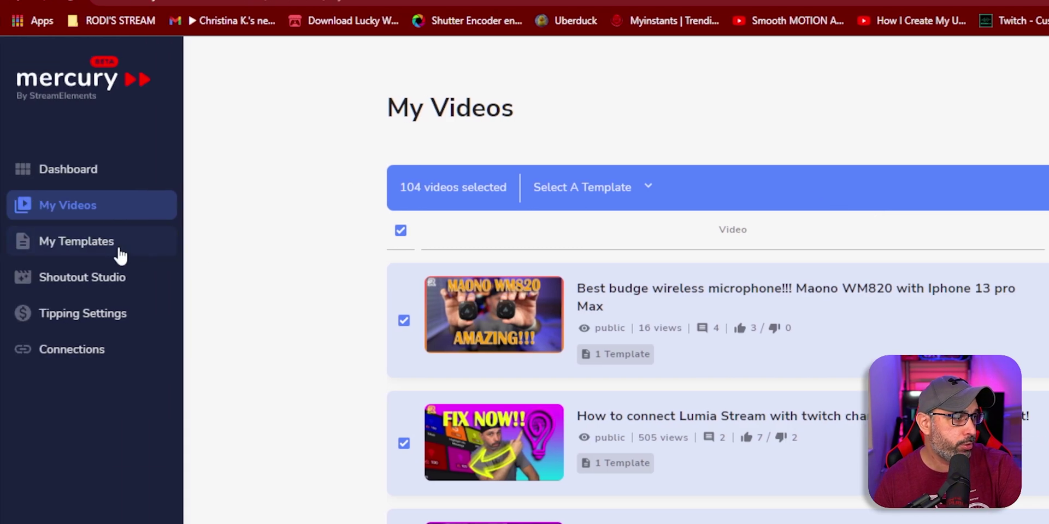
# - Open the RODI MAIN DESCRIPTION template for editing and place the cursor at the end of the Twitch stream schedule text
pyautogui.click(11, 241)
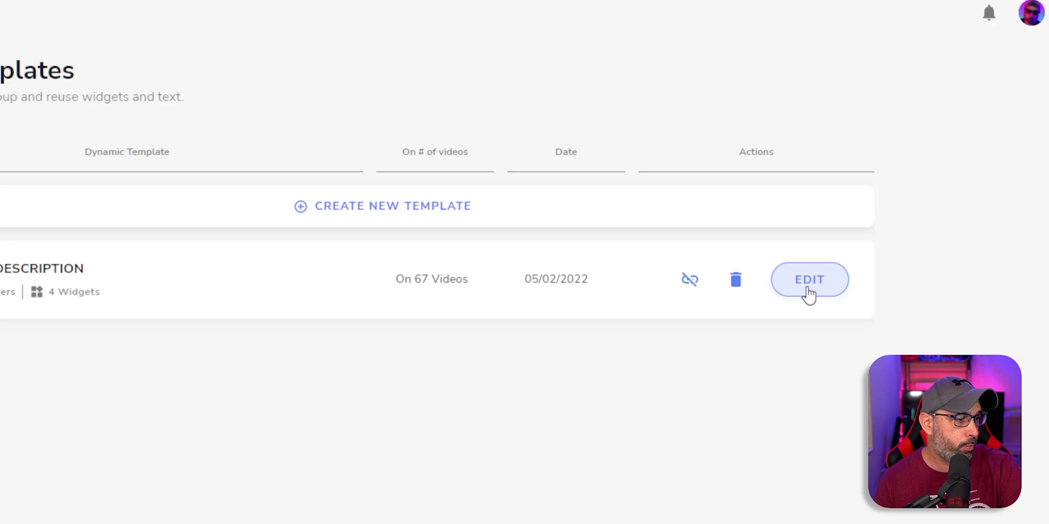
pyautogui.click(823, 292)
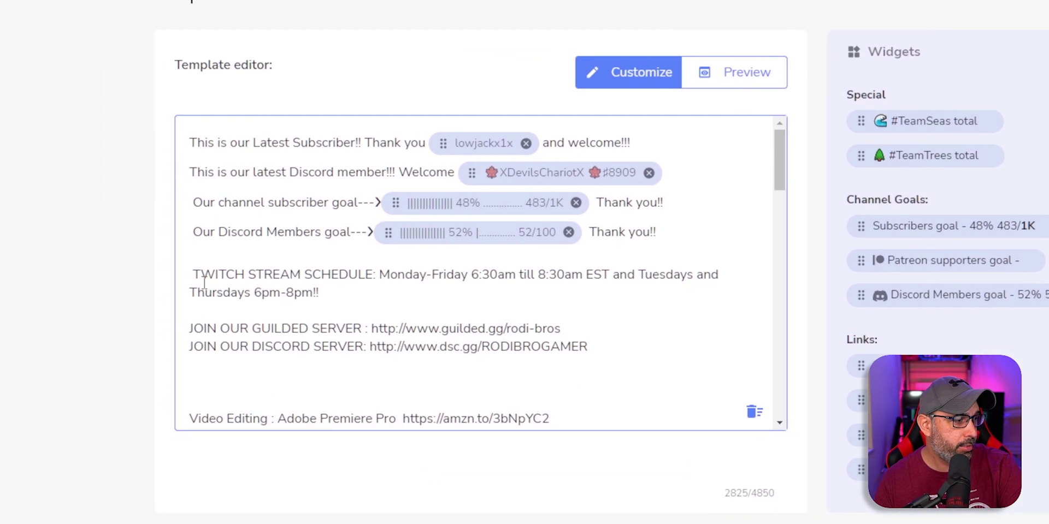
pyautogui.moveTo(191, 274); pyautogui.dragTo(394, 295)
pyautogui.click(455, 301)
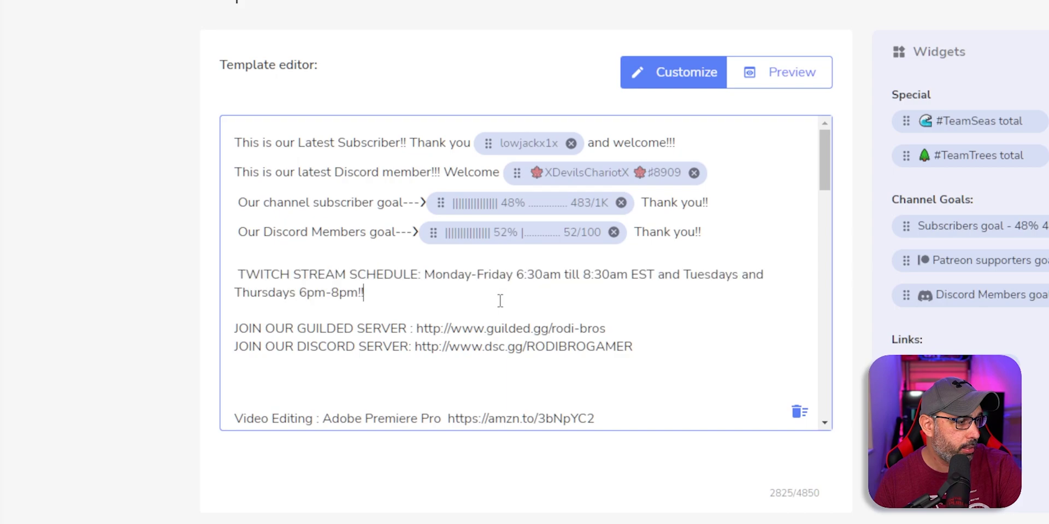
# - Highlight the 6:30am till 8:30am EST time in the Twitch stream schedule, deselect it, and start saving the template
pyautogui.click(516, 274)
pyautogui.moveTo(516, 274); pyautogui.dragTo(628, 275)
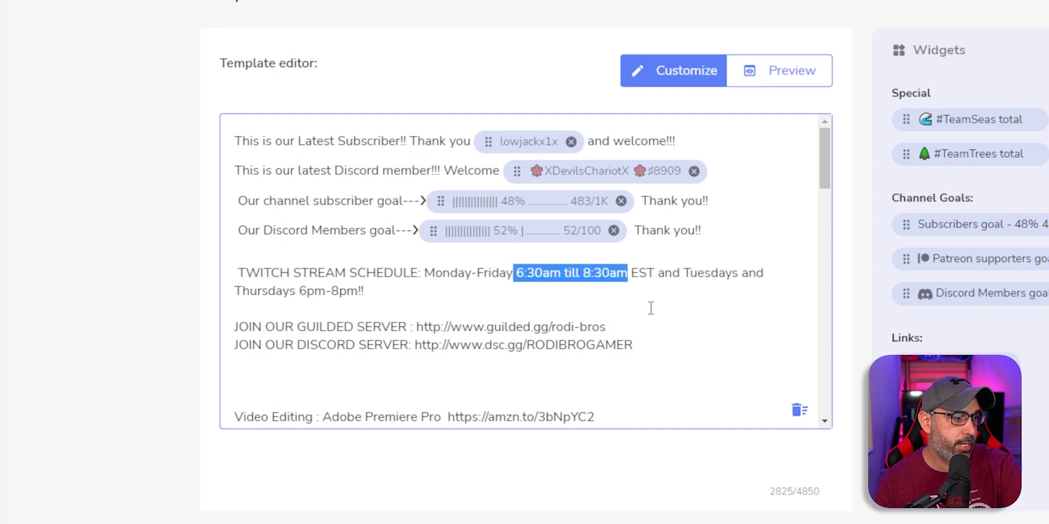
pyautogui.click(651, 306)
pyautogui.moveTo(515, 272); pyautogui.dragTo(670, 280)
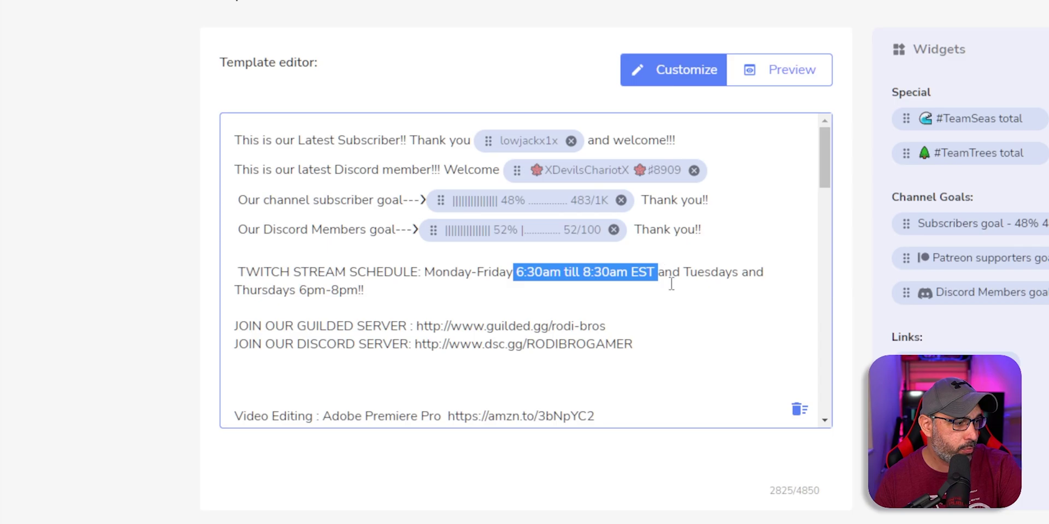
pyautogui.click(673, 285)
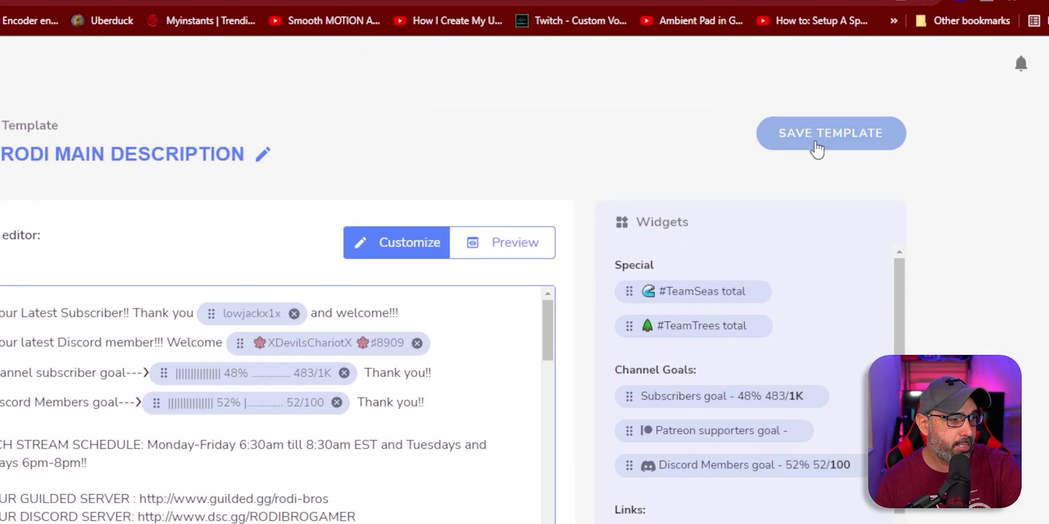
pyautogui.click(816, 147)
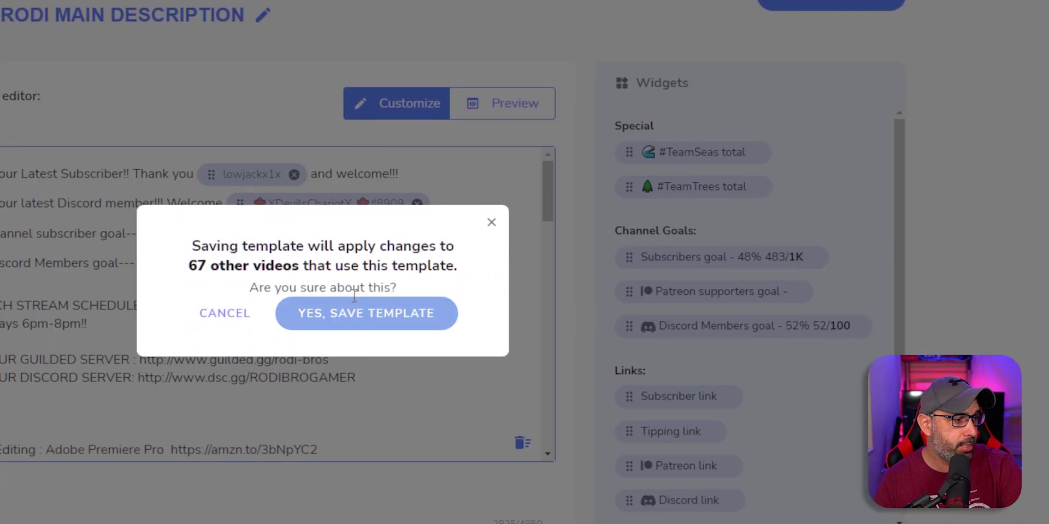
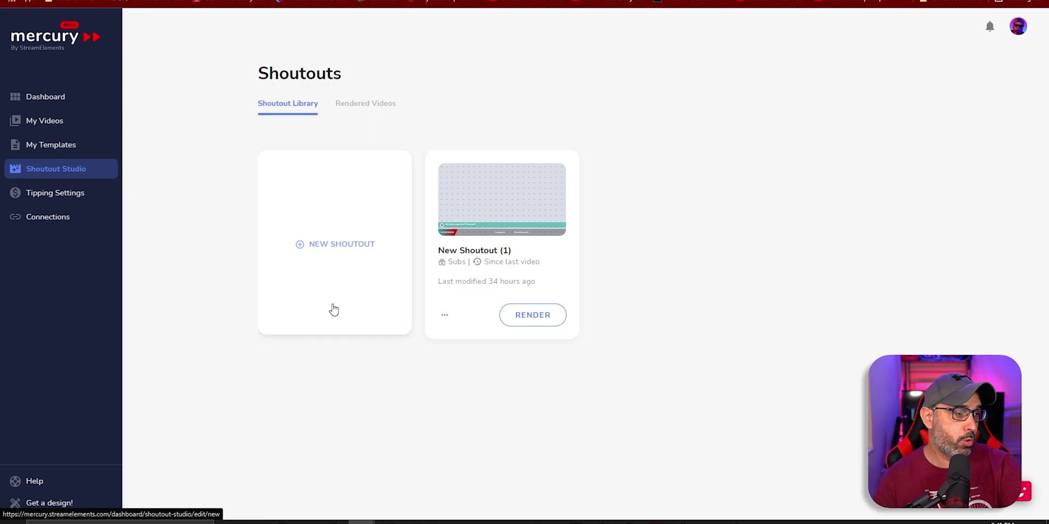
# - Start a new shoutout, try Discord members as the fans to shout out, and set the choice back to Subscribers
pyautogui.click(333, 255)
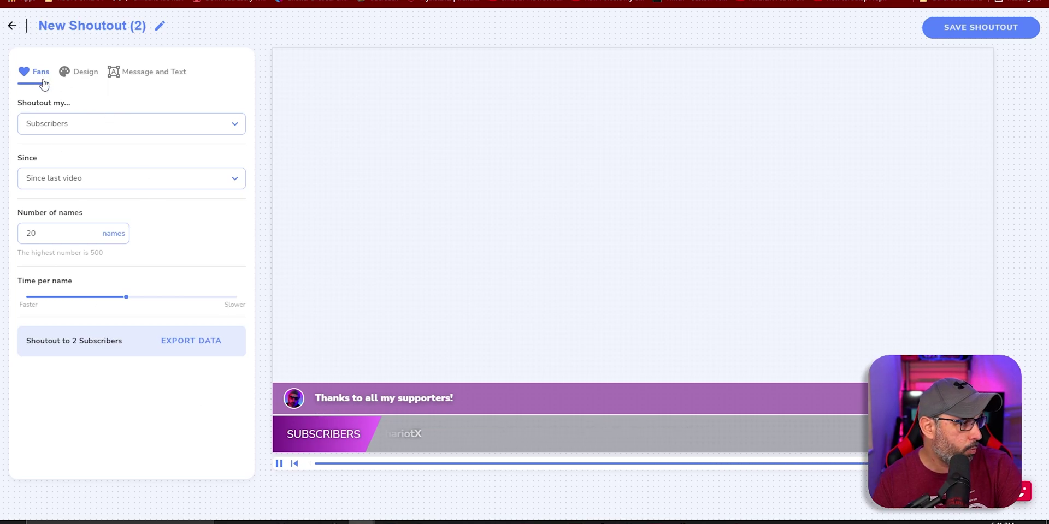
pyautogui.click(80, 123)
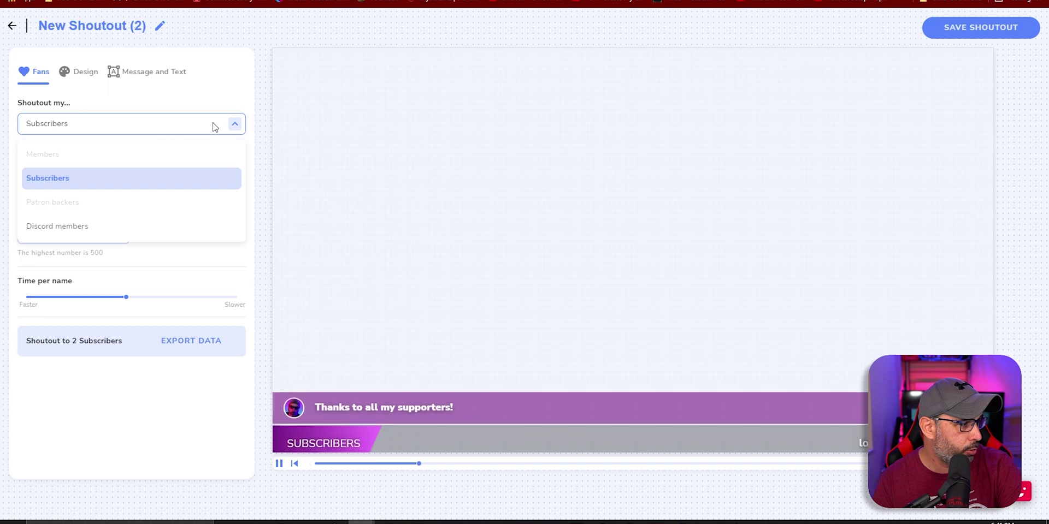
pyautogui.click(69, 228)
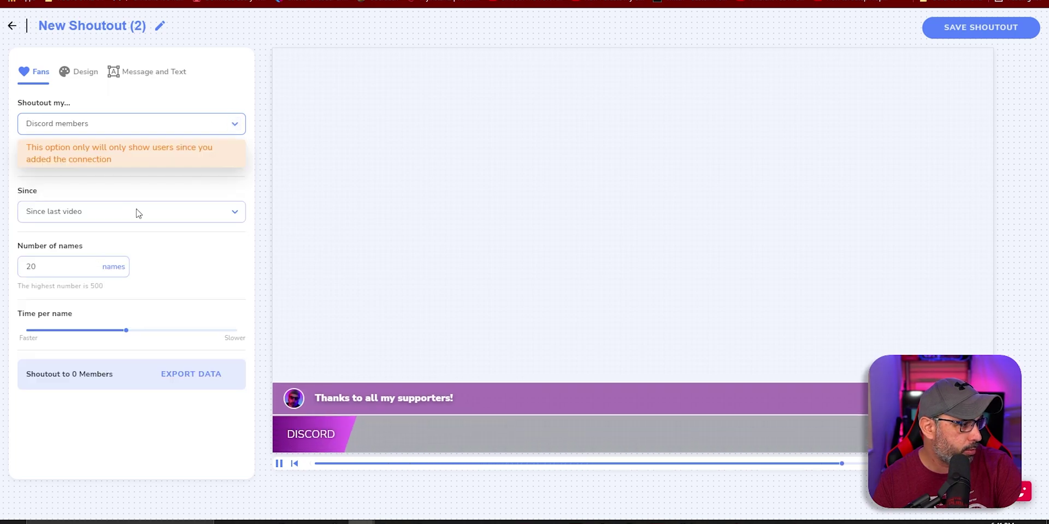
pyautogui.click(86, 130)
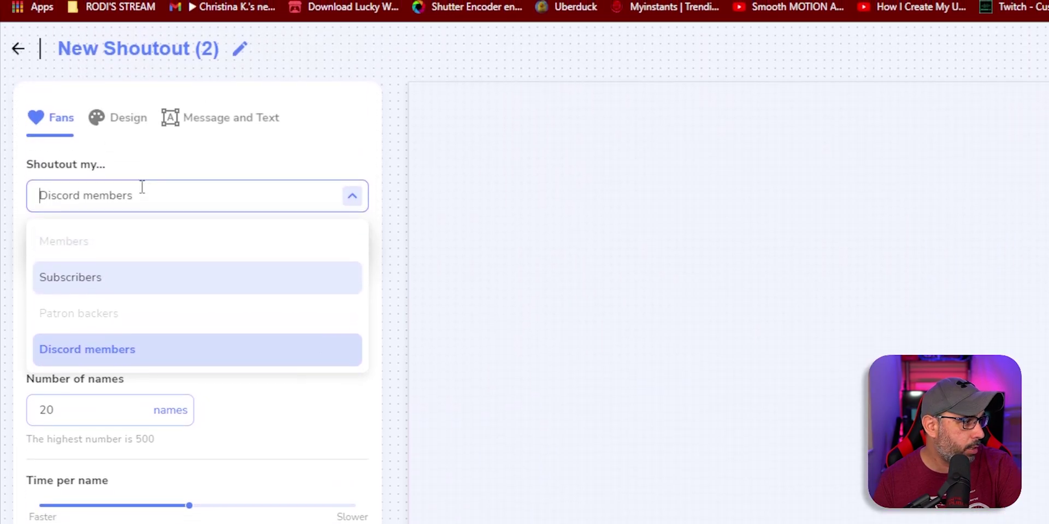
pyautogui.click(353, 196)
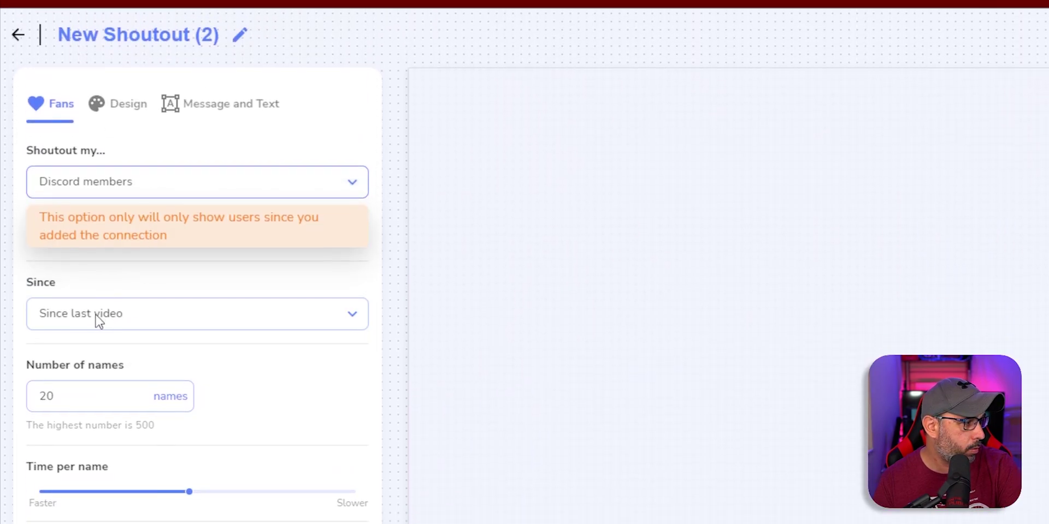
pyautogui.click(112, 189)
pyautogui.click(110, 269)
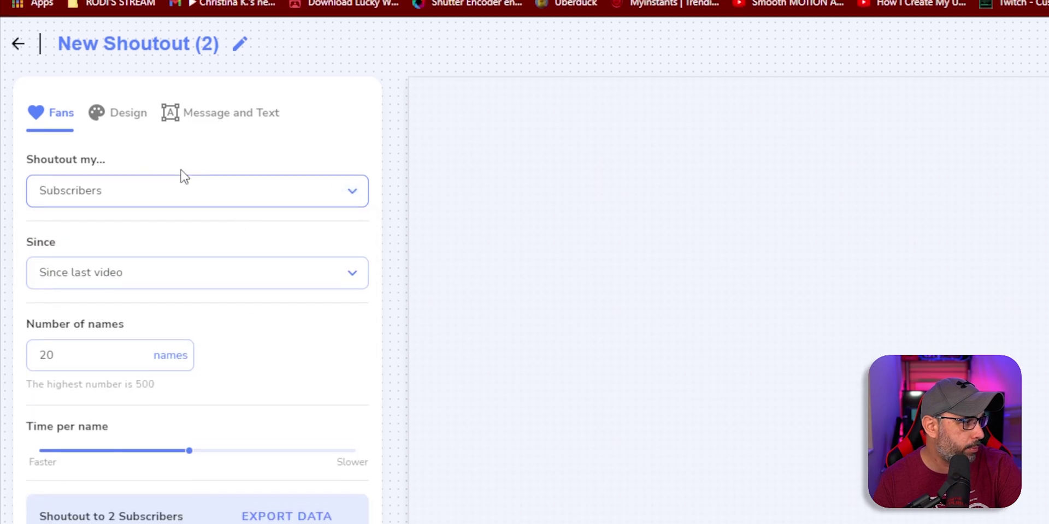
# - Try the Left and Right form factors for the shoutout, view its message settings, and leave without saving
pyautogui.click(115, 121)
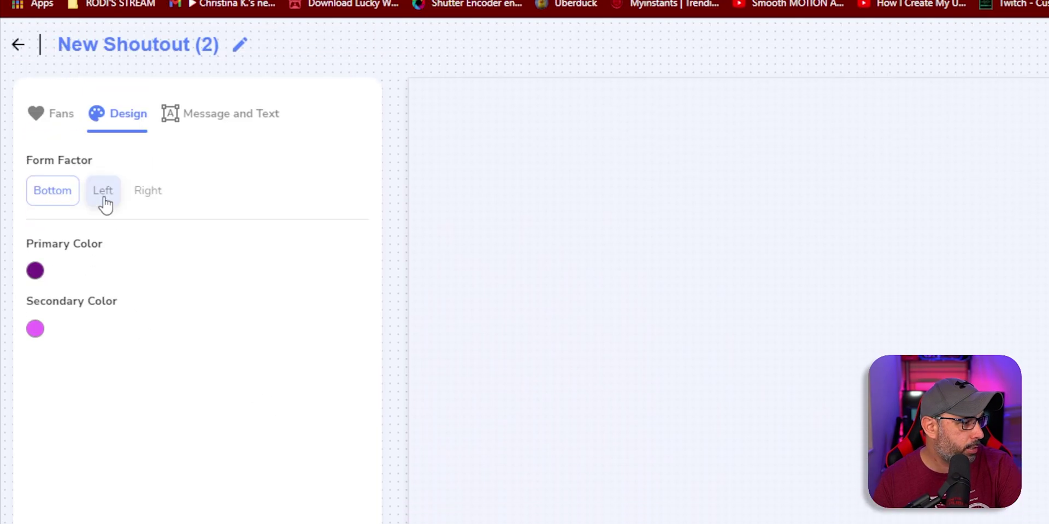
pyautogui.click(104, 192)
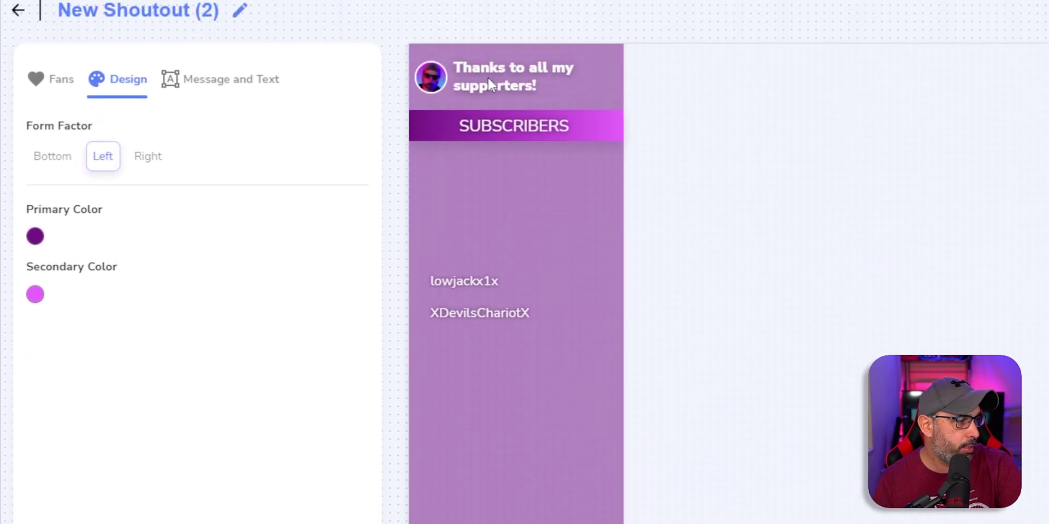
pyautogui.click(147, 157)
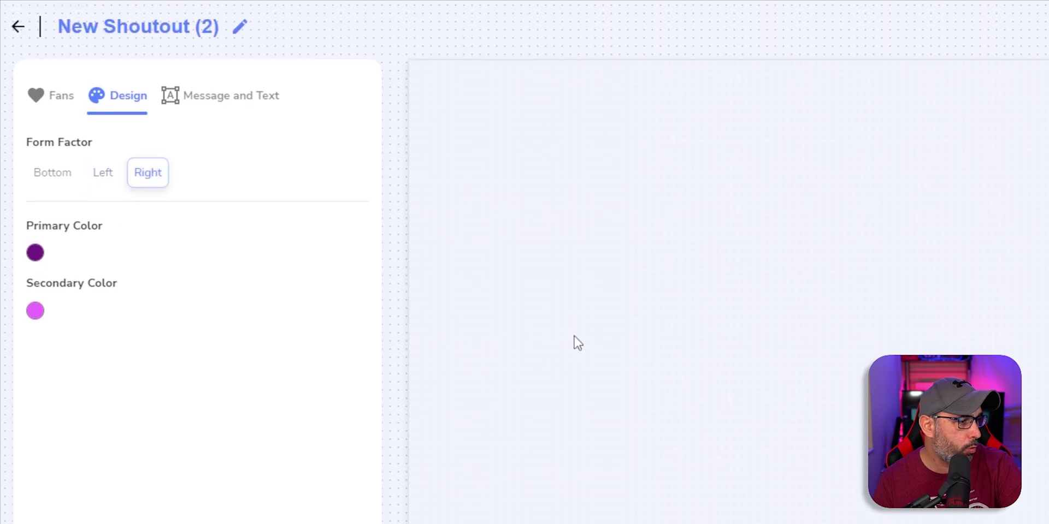
pyautogui.click(221, 111)
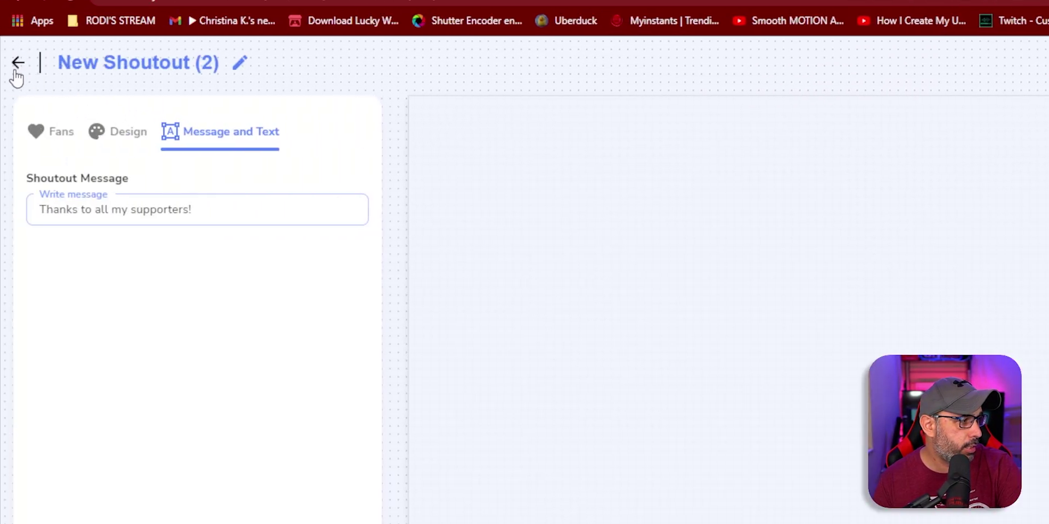
pyautogui.click(17, 69)
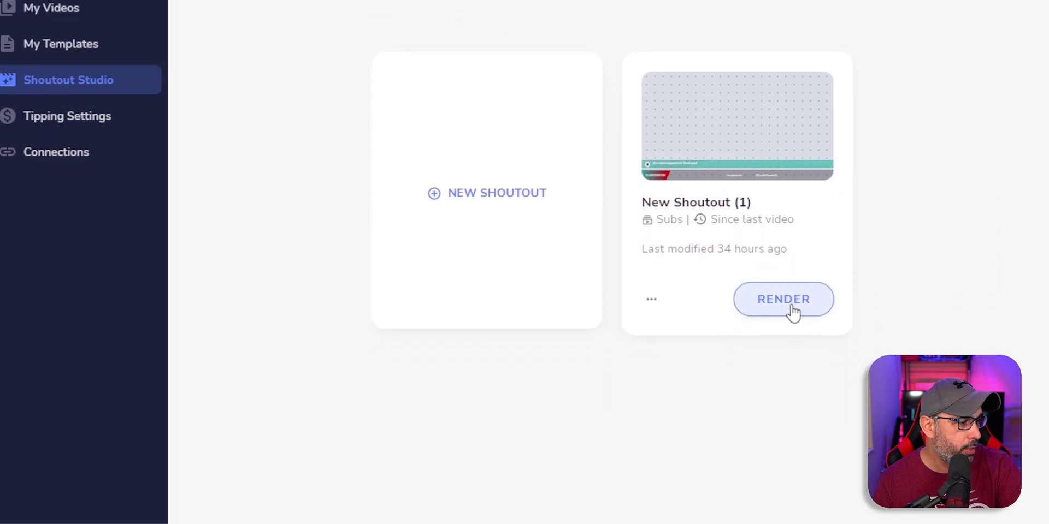
# - Check the video quality, frame rate and file format options for rendering New Shoutout (1), and close without rendering
pyautogui.click(792, 311)
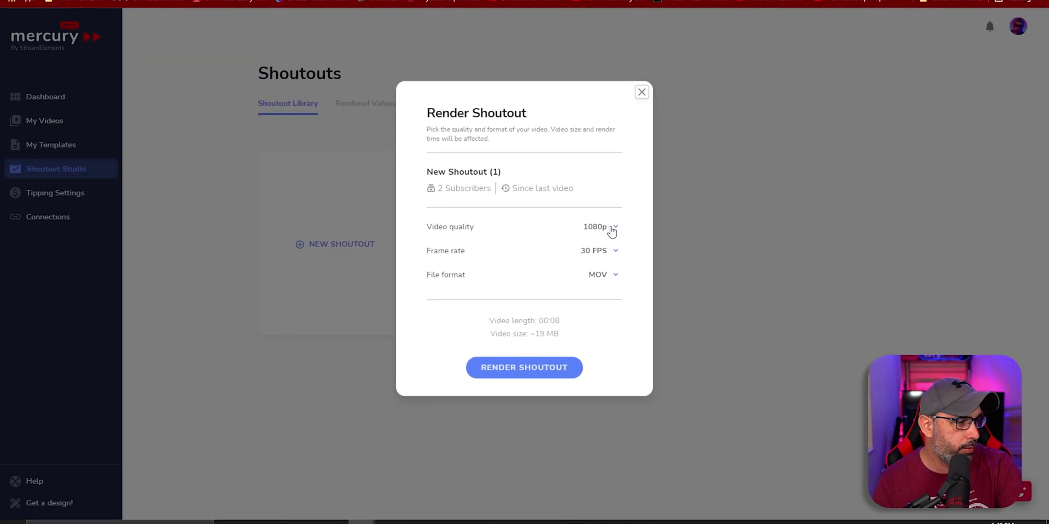
pyautogui.click(613, 229)
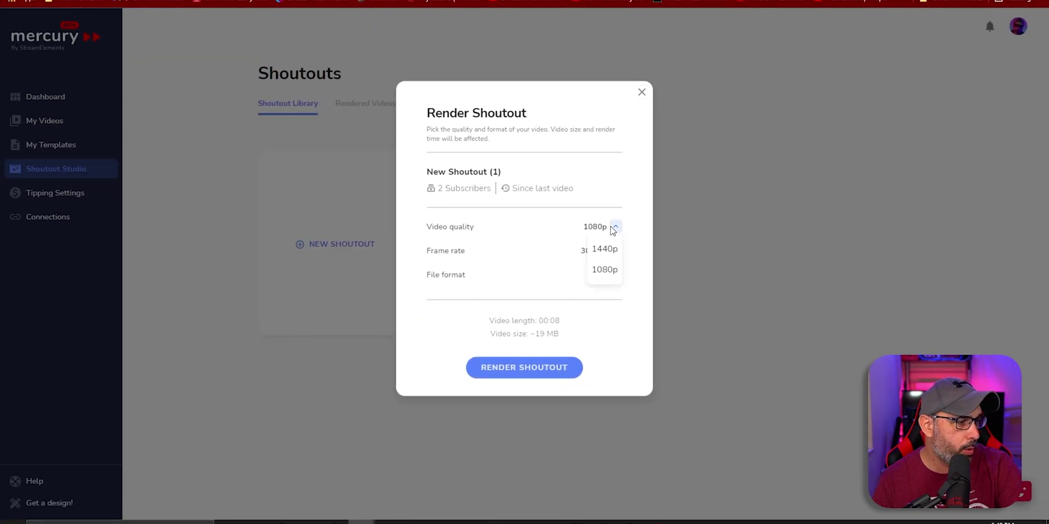
pyautogui.click(605, 268)
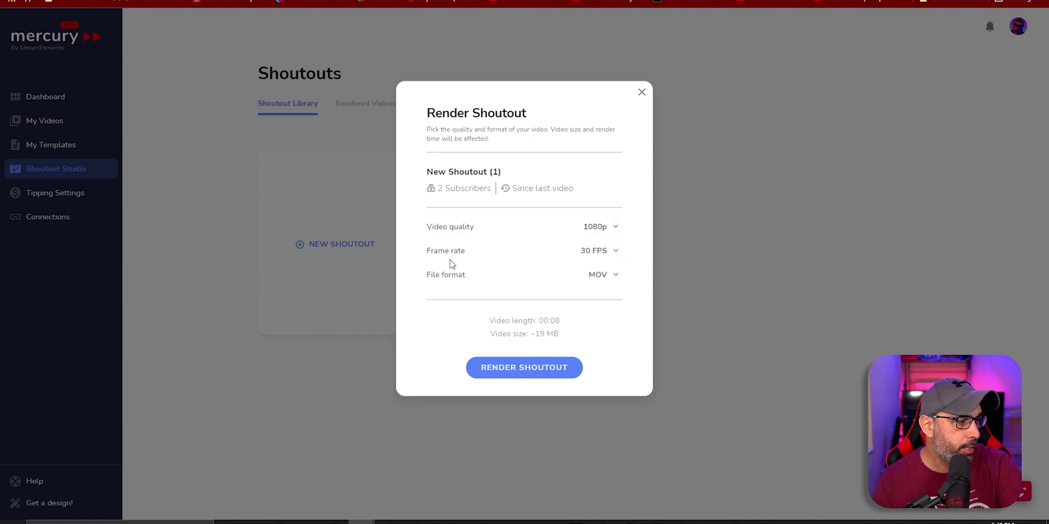
pyautogui.click(616, 252)
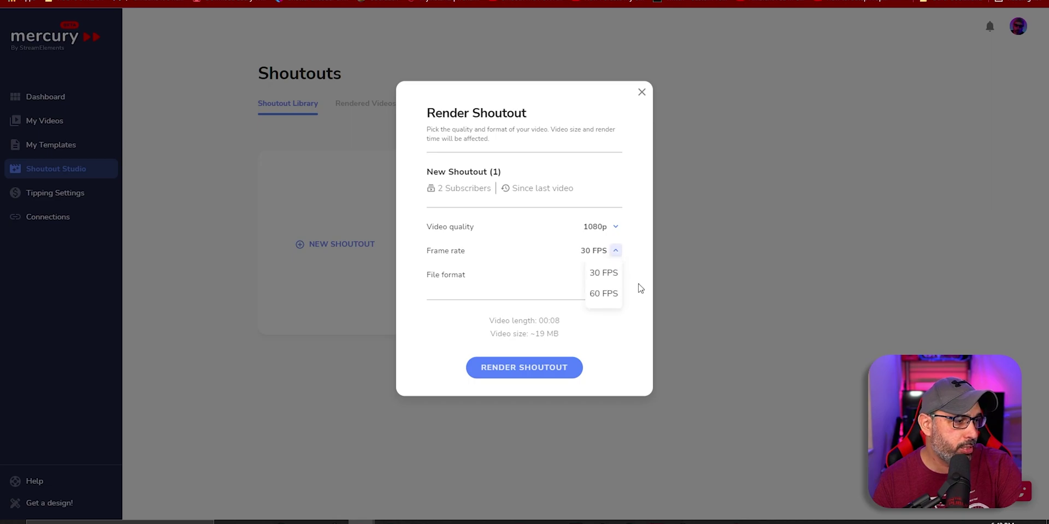
pyautogui.click(636, 284)
pyautogui.click(608, 278)
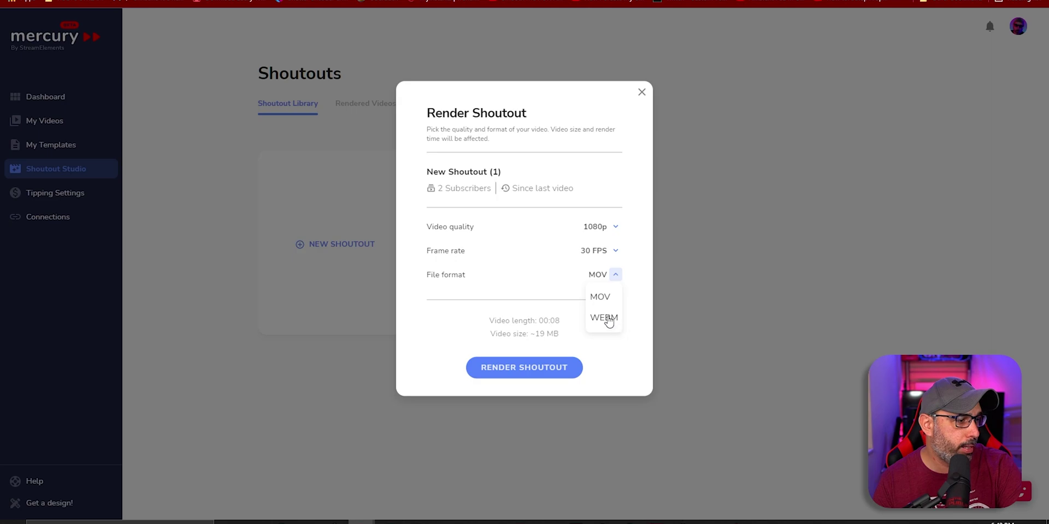
pyautogui.click(632, 289)
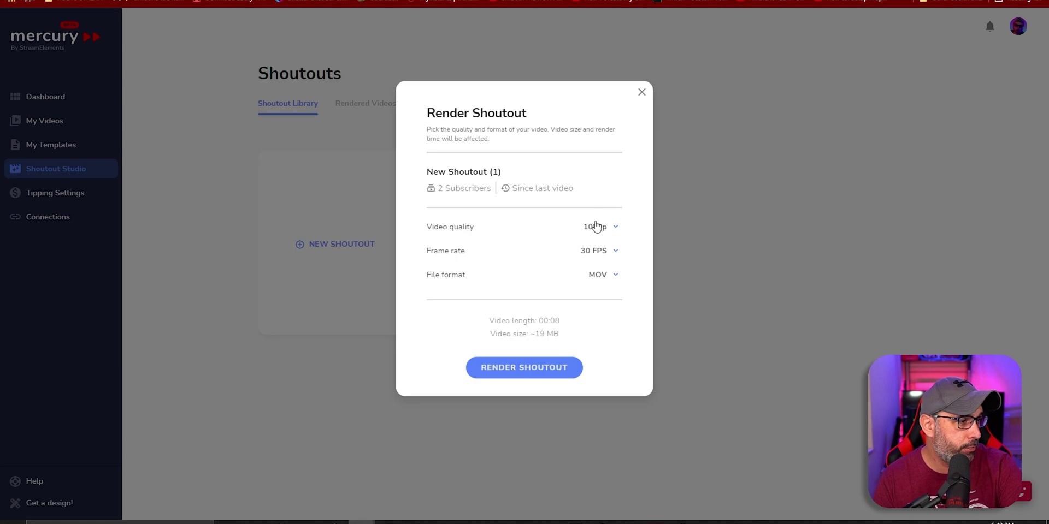
pyautogui.click(642, 93)
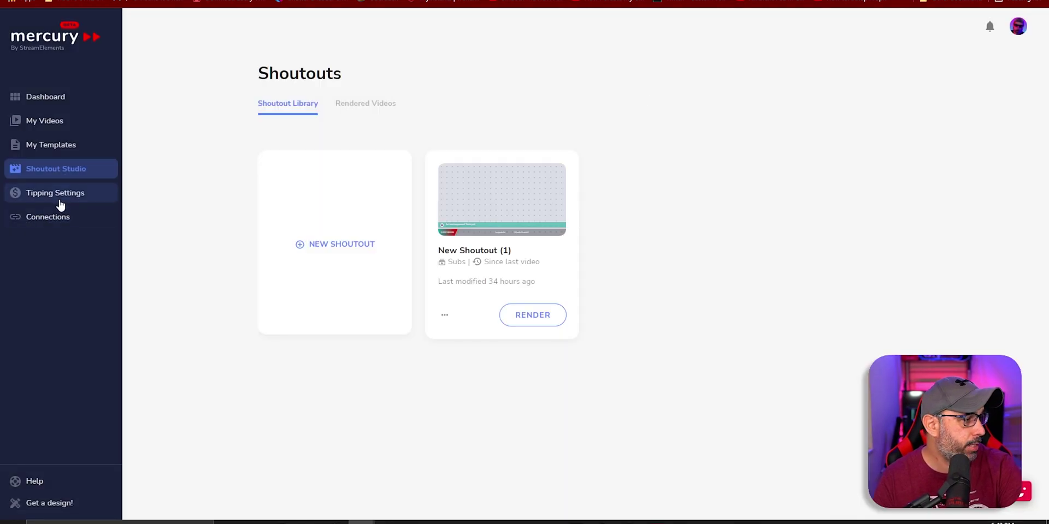
# - Review the Tipping Settings page, and examine the Patreon and Discord connections and the next-connection poll in Connections
pyautogui.click(59, 196)
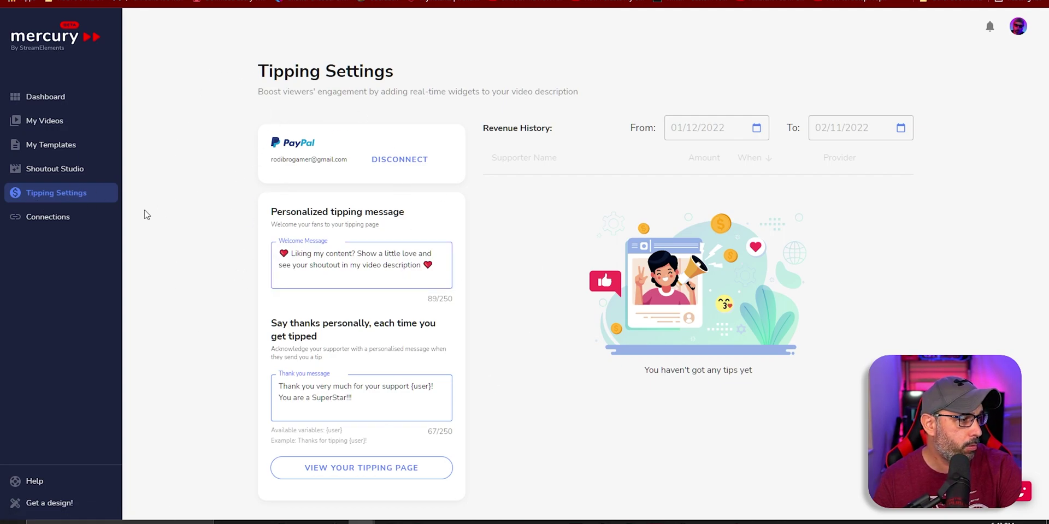
pyautogui.click(56, 220)
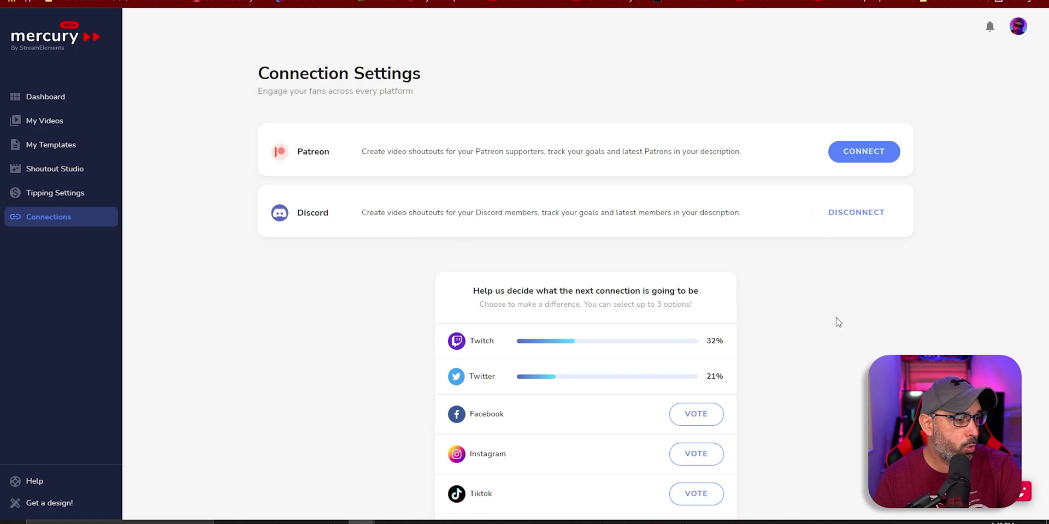
pyautogui.scroll(-1, 839, 322)
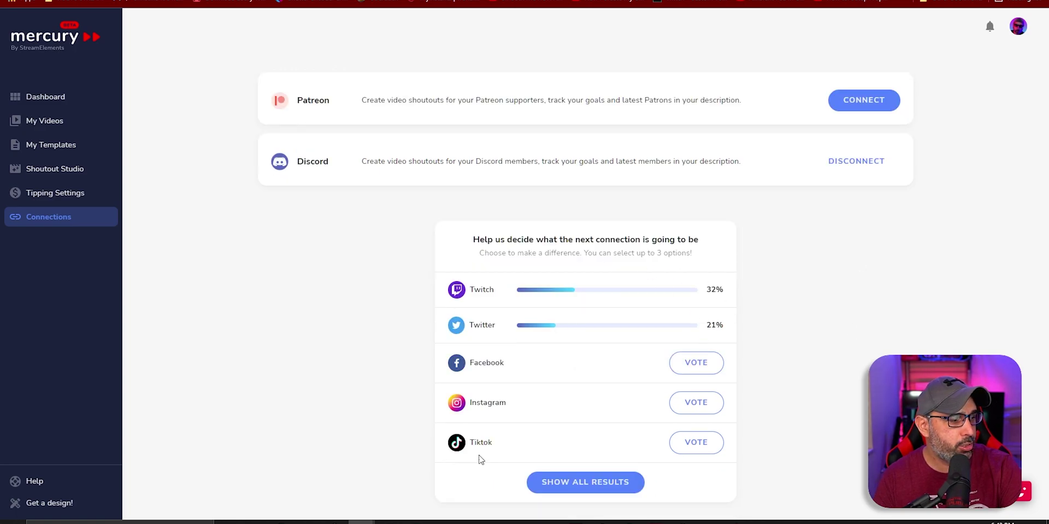